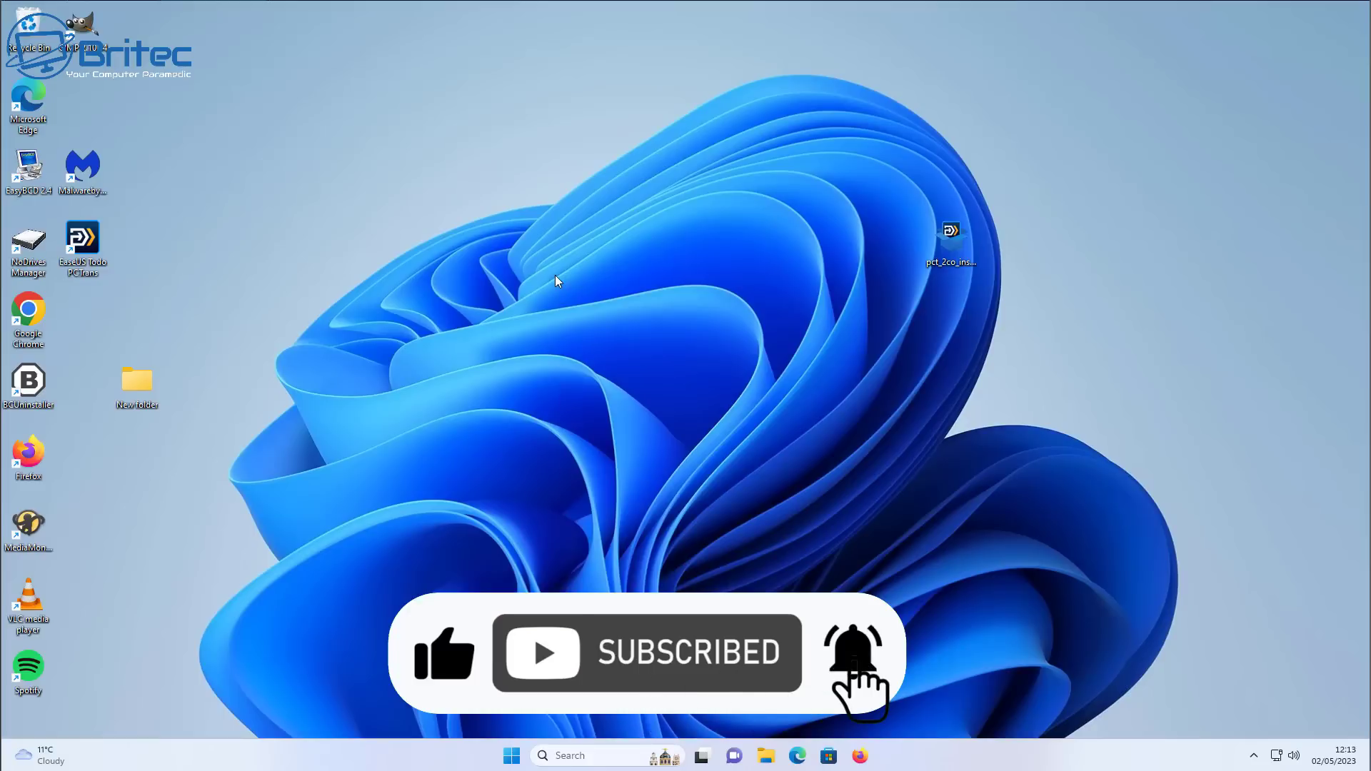
- Compare the desktop's Windows 11 right-click menu with the classic full context menu
right_click(582, 249)
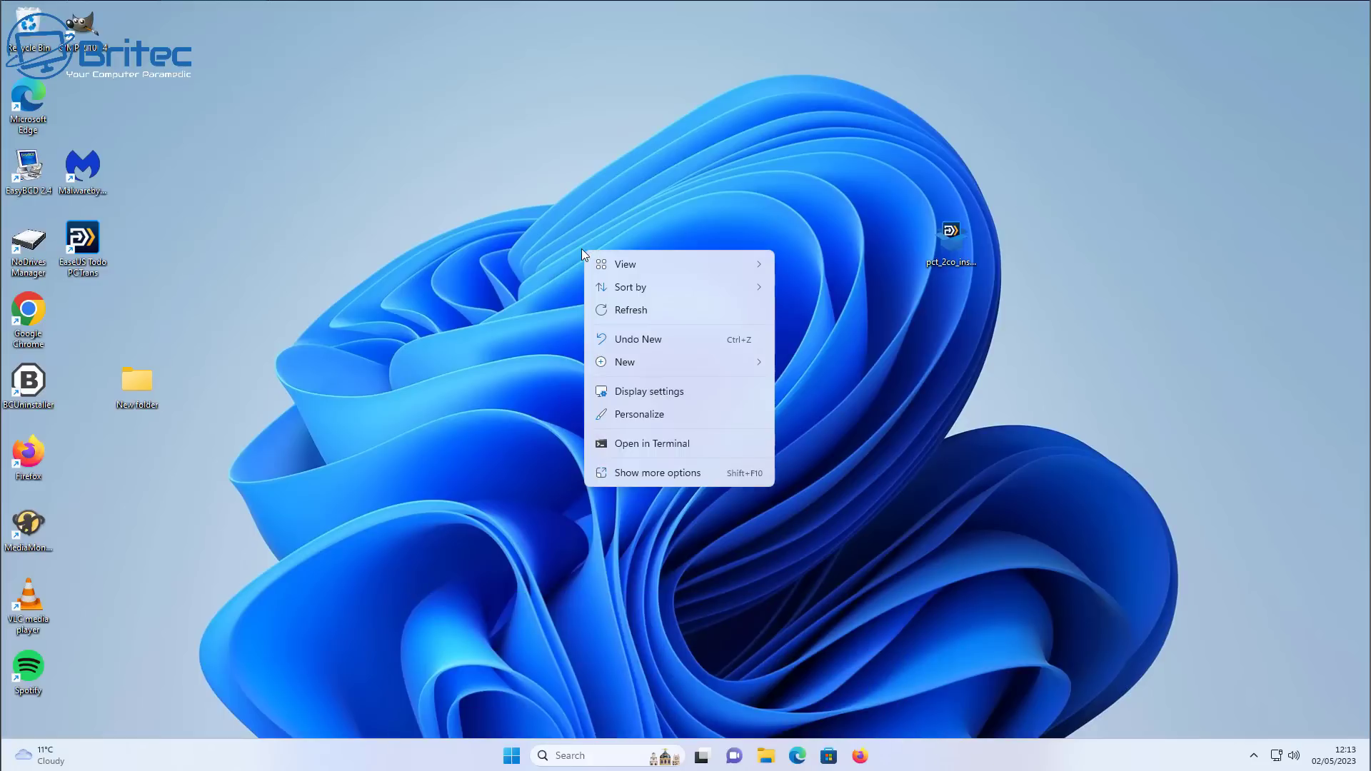
left_click(636, 473)
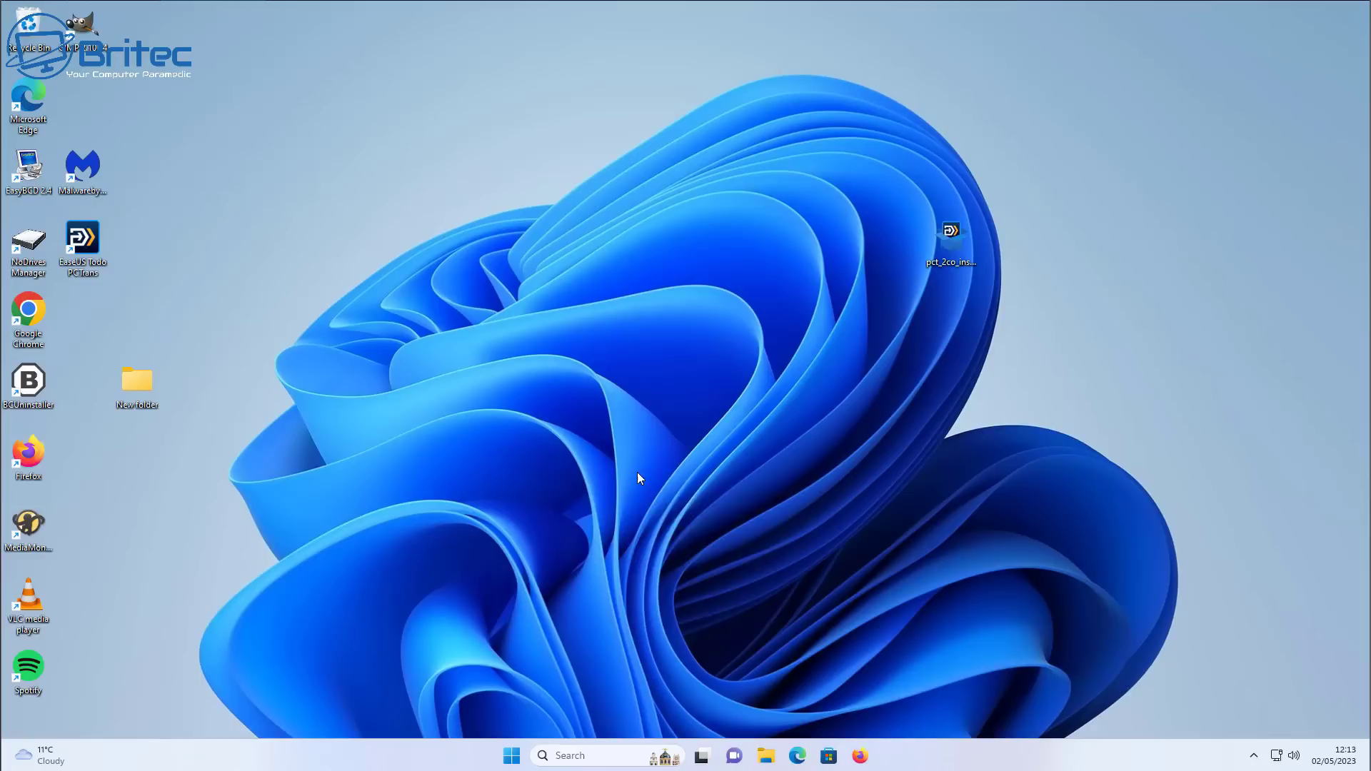
left_click(559, 301)
right_click(550, 272)
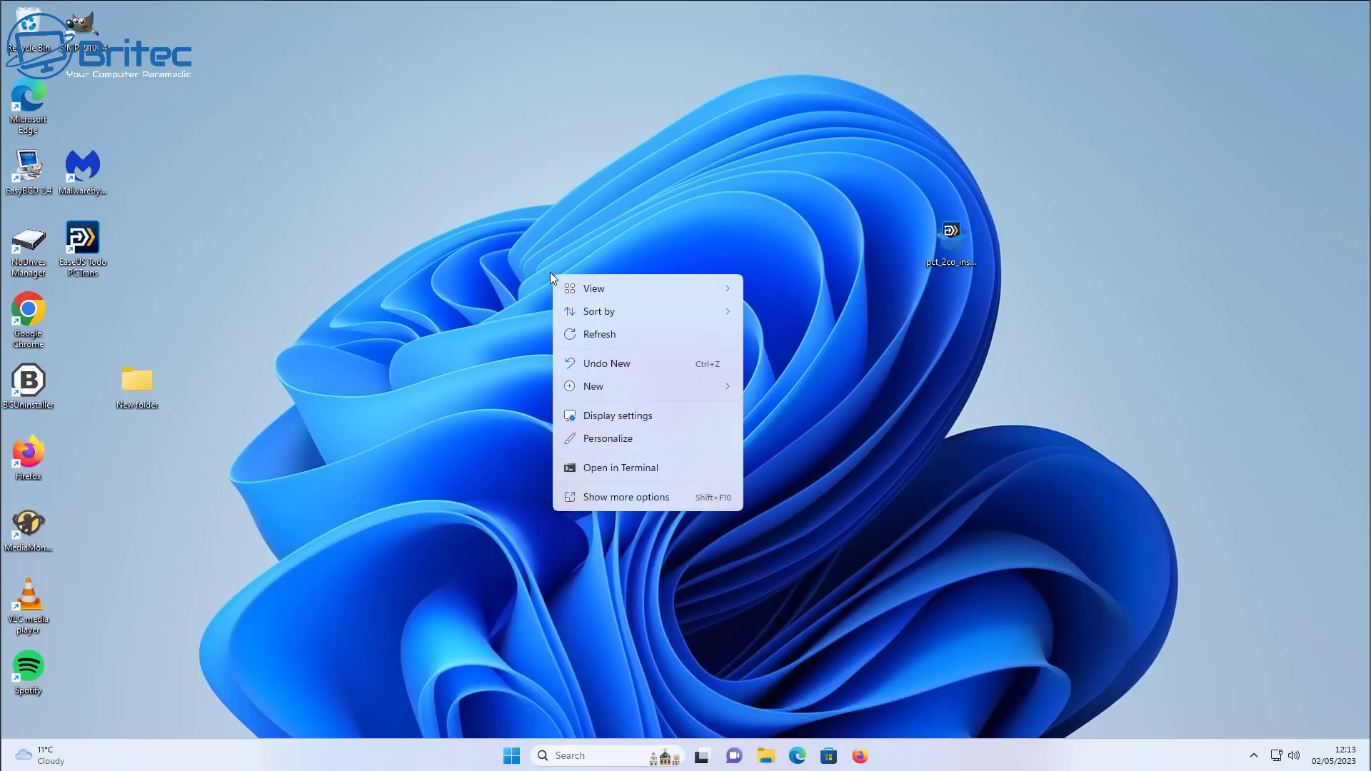
left_click(592, 497)
left_click(577, 391)
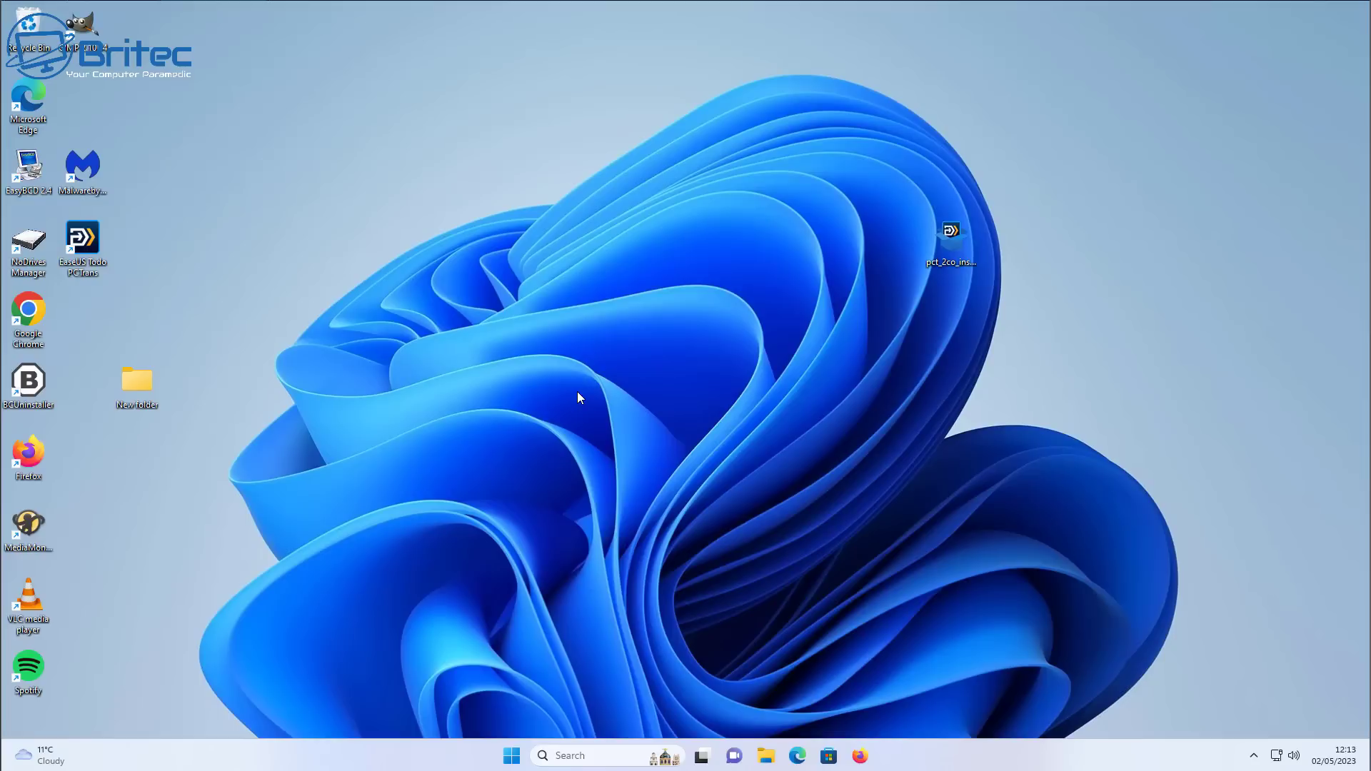
- Open the New folder, inspect its classic and Windows 11 context menus, and close it
double_click(143, 385)
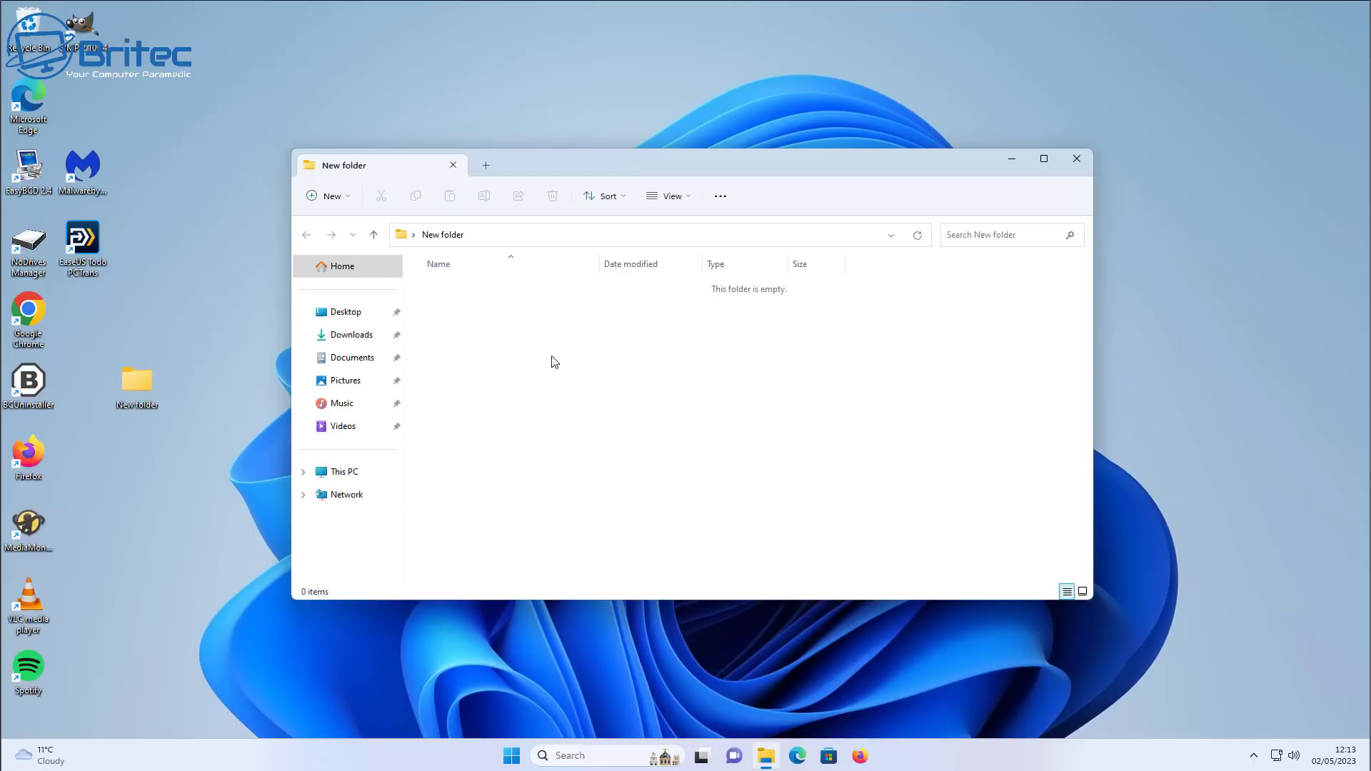
right_click(637, 338)
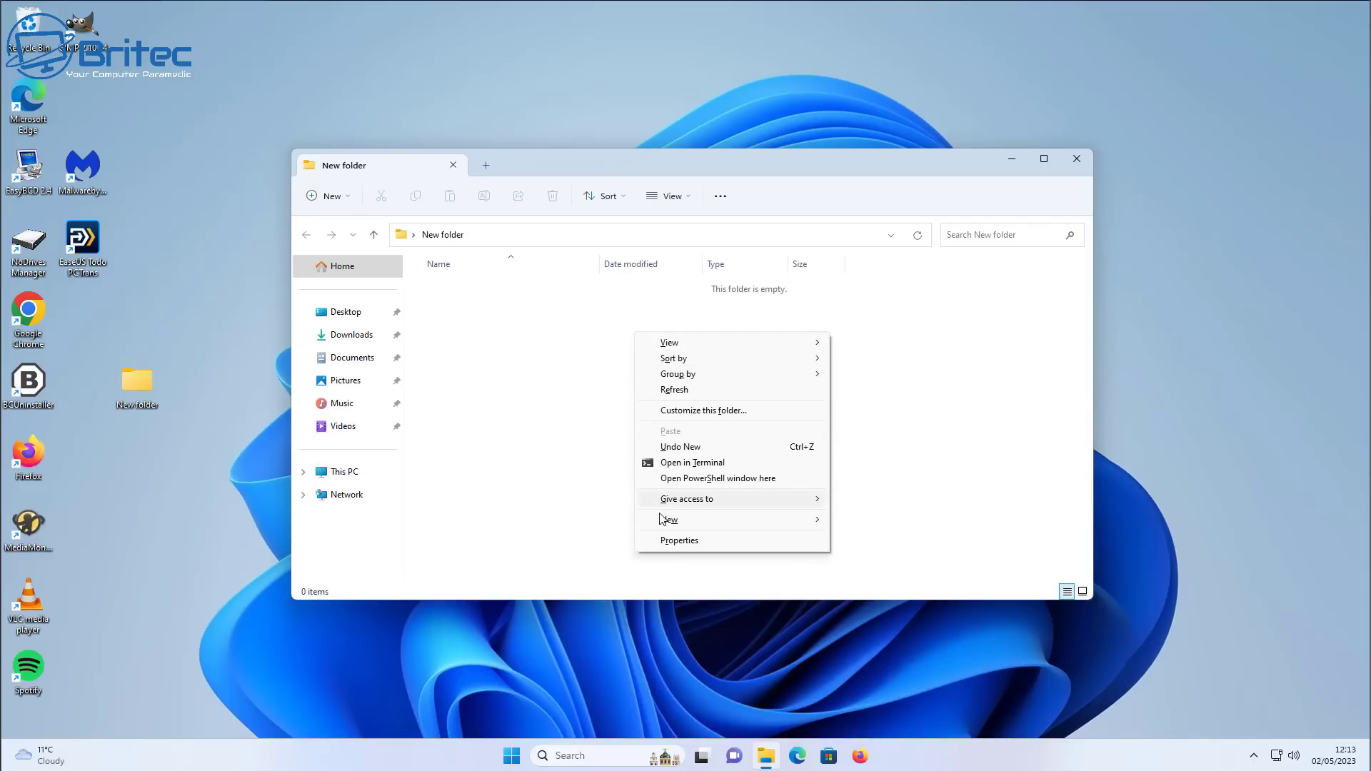
mouse_move(662, 518)
left_click(541, 376)
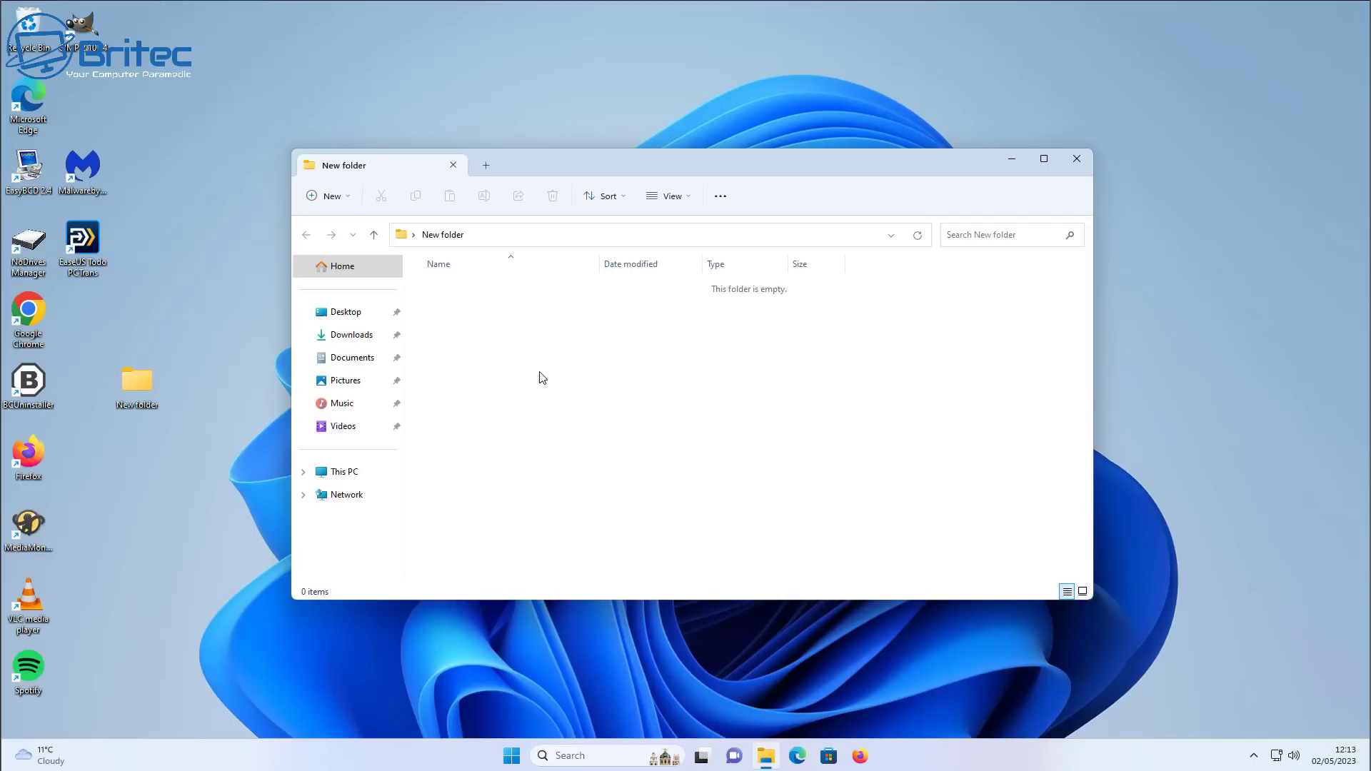
right_click(607, 353)
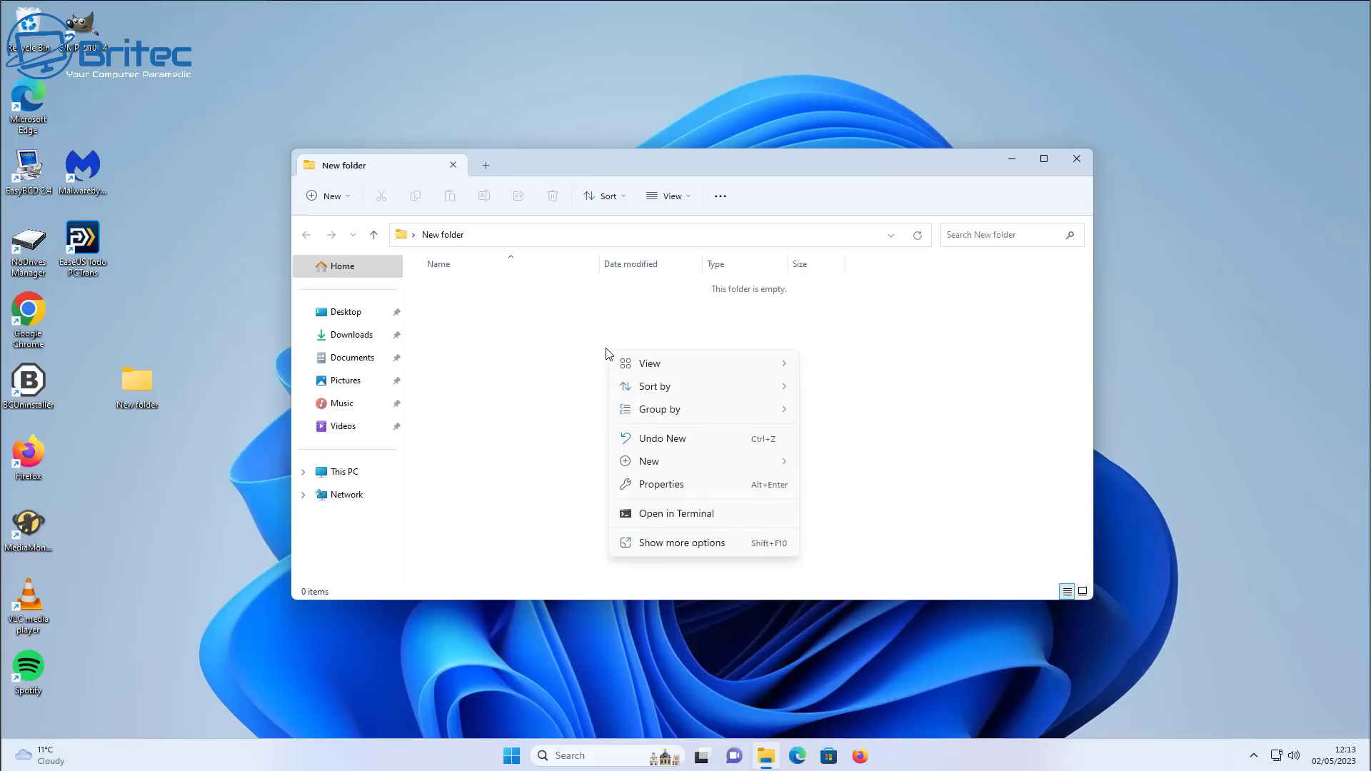
left_click(607, 353)
right_click(608, 353)
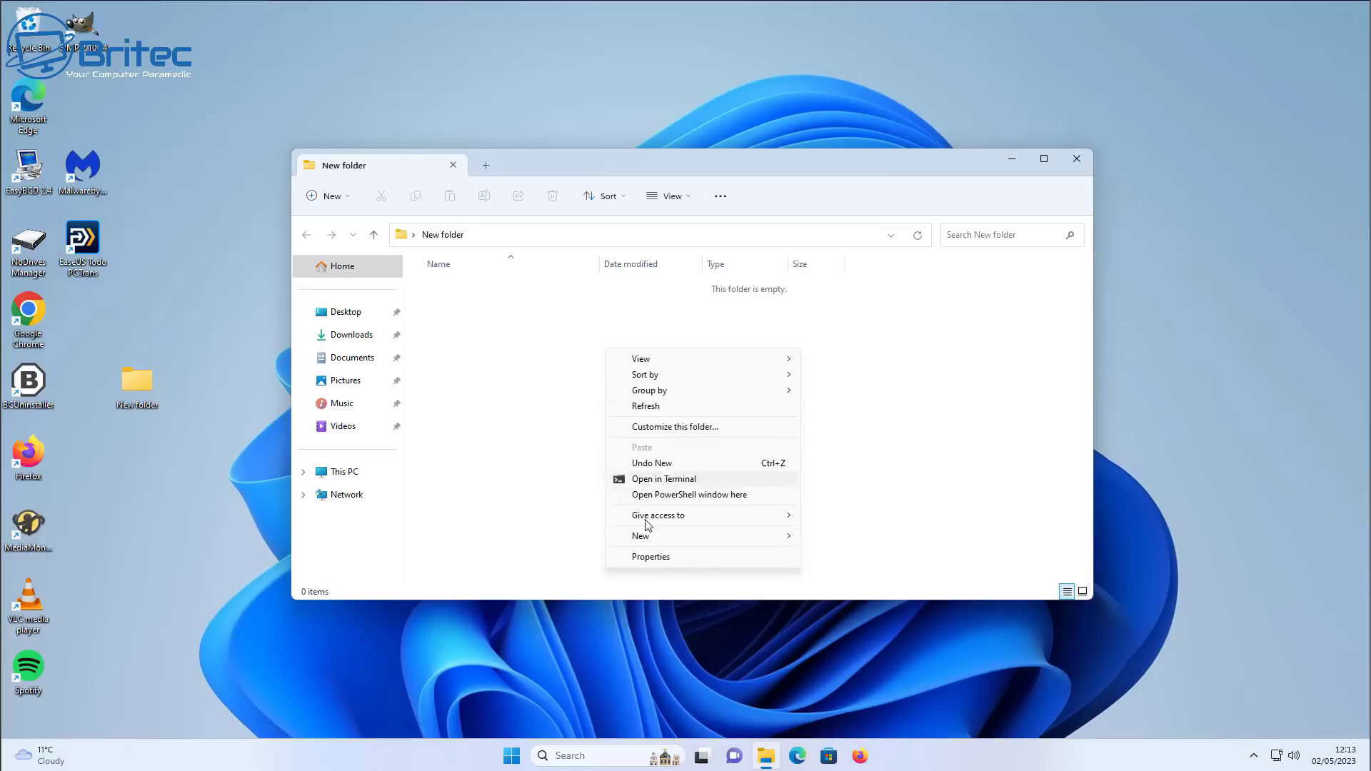
left_click(515, 387)
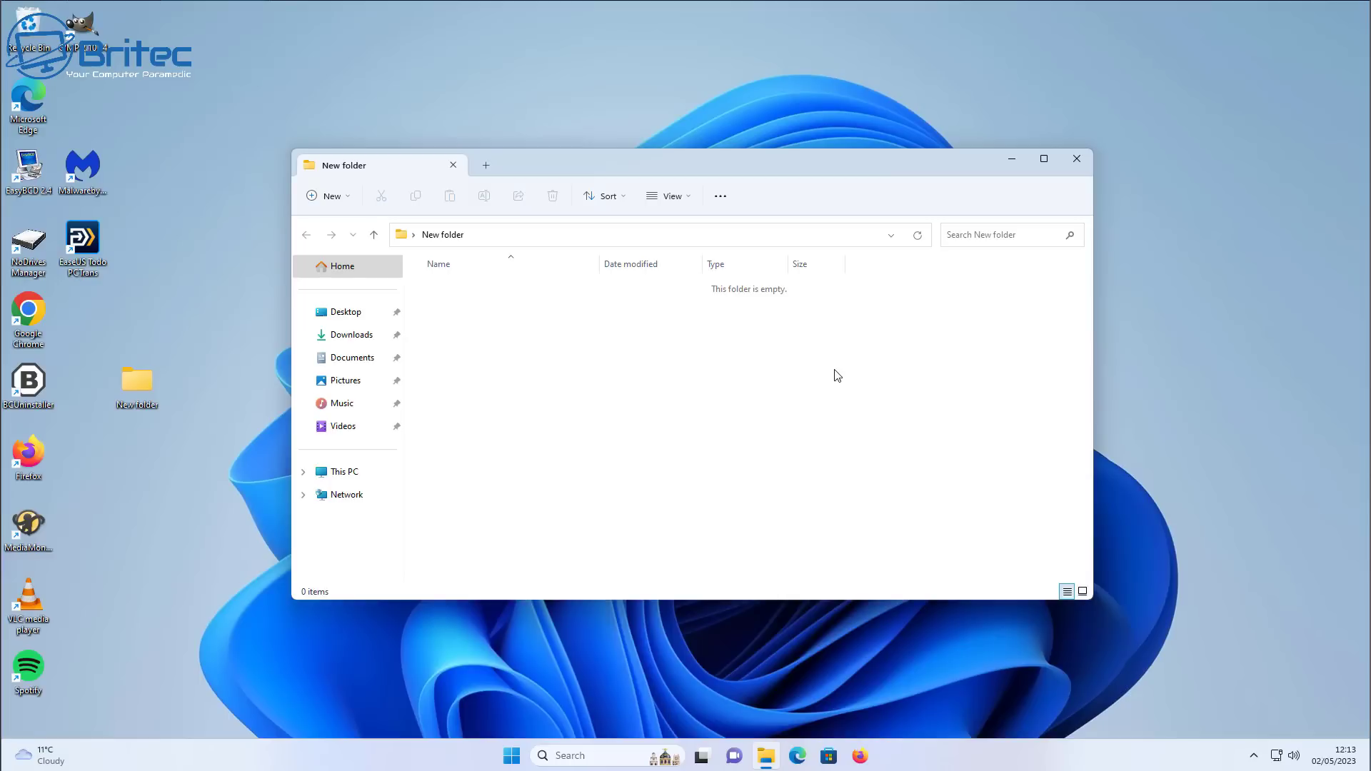
left_click(1083, 158)
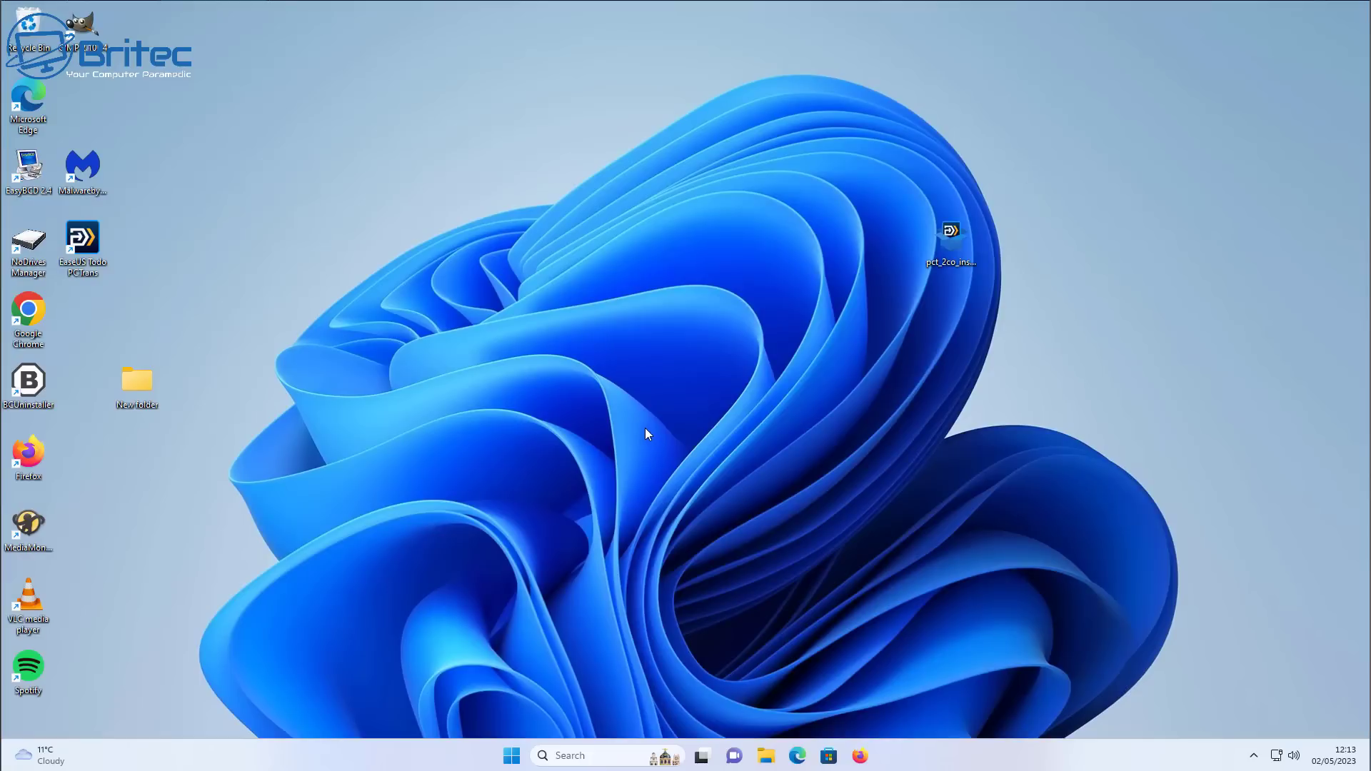
- Launch Registry Editor by searching regedit and centre its window on the desktop
right_click(598, 300)
left_click(519, 658)
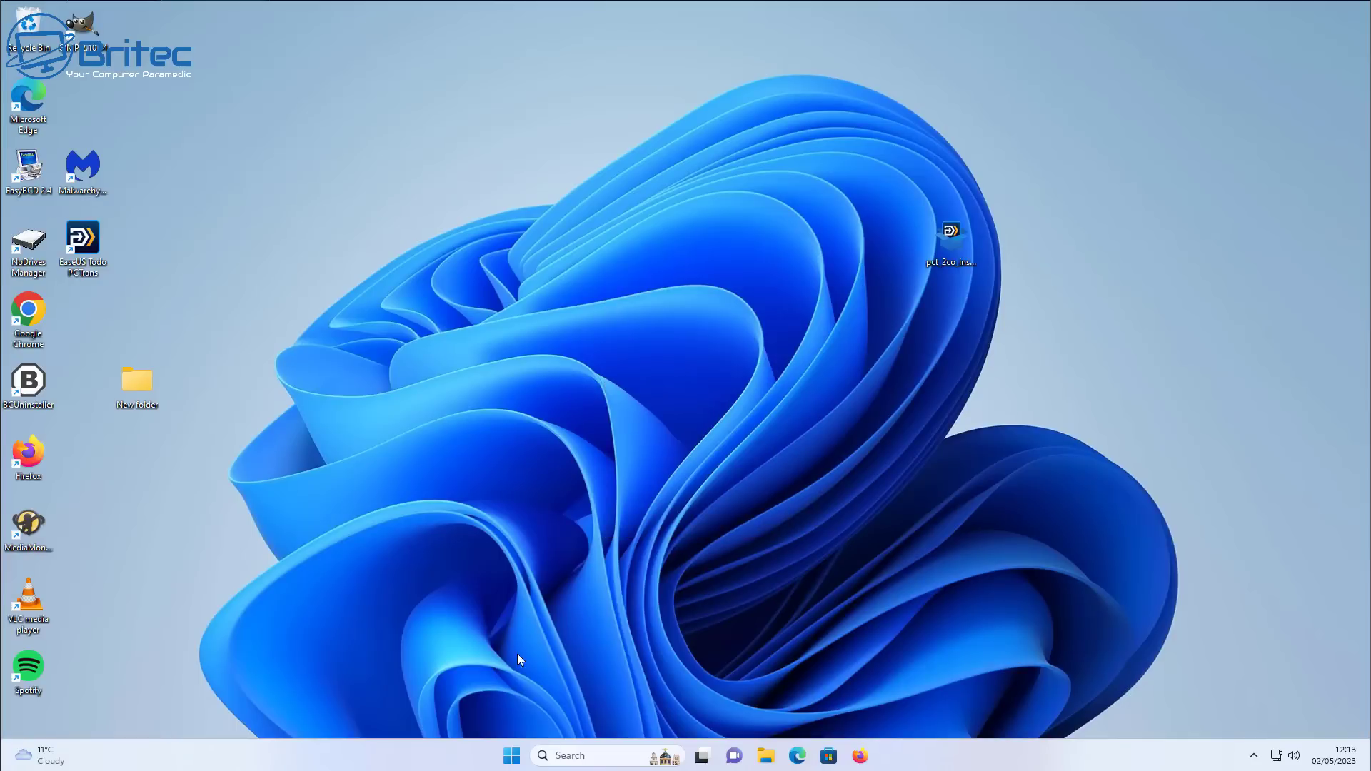
left_click(574, 754)
type("re")
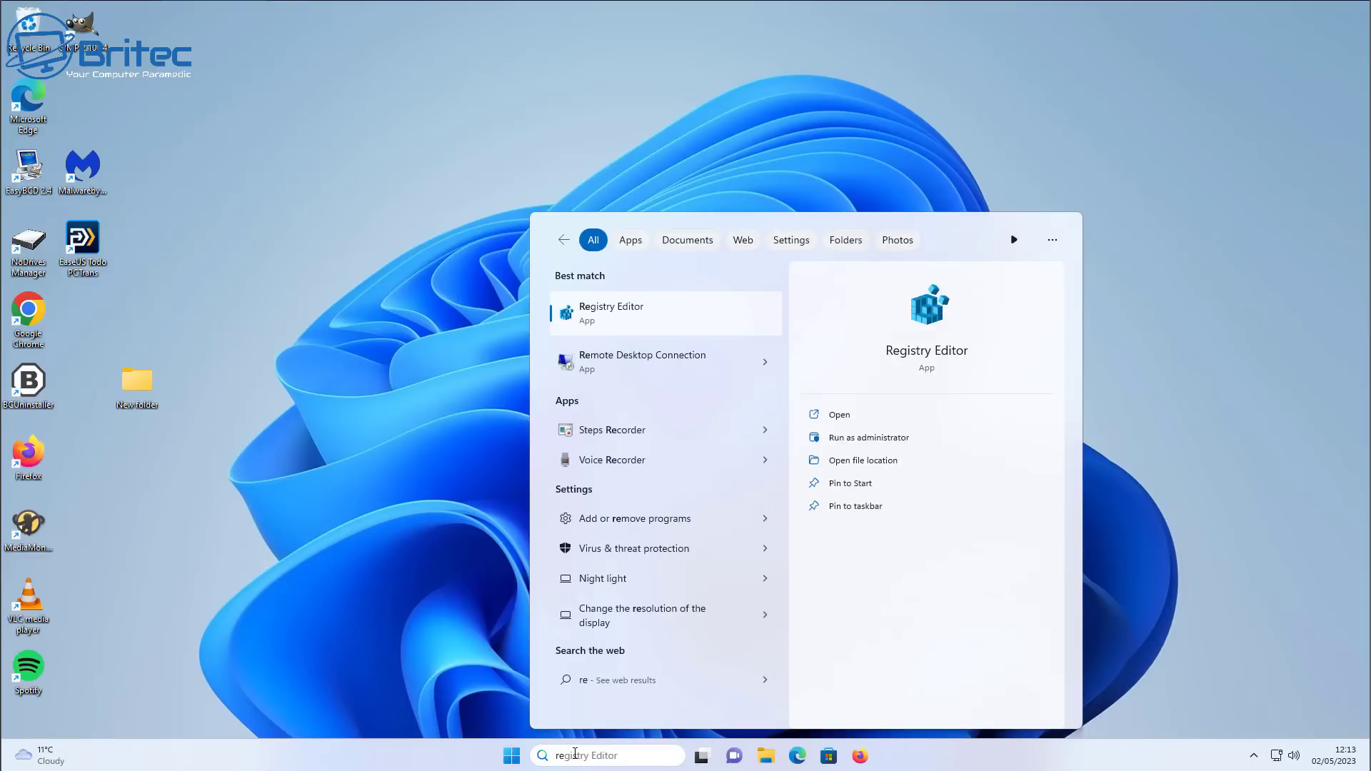
type("gedit")
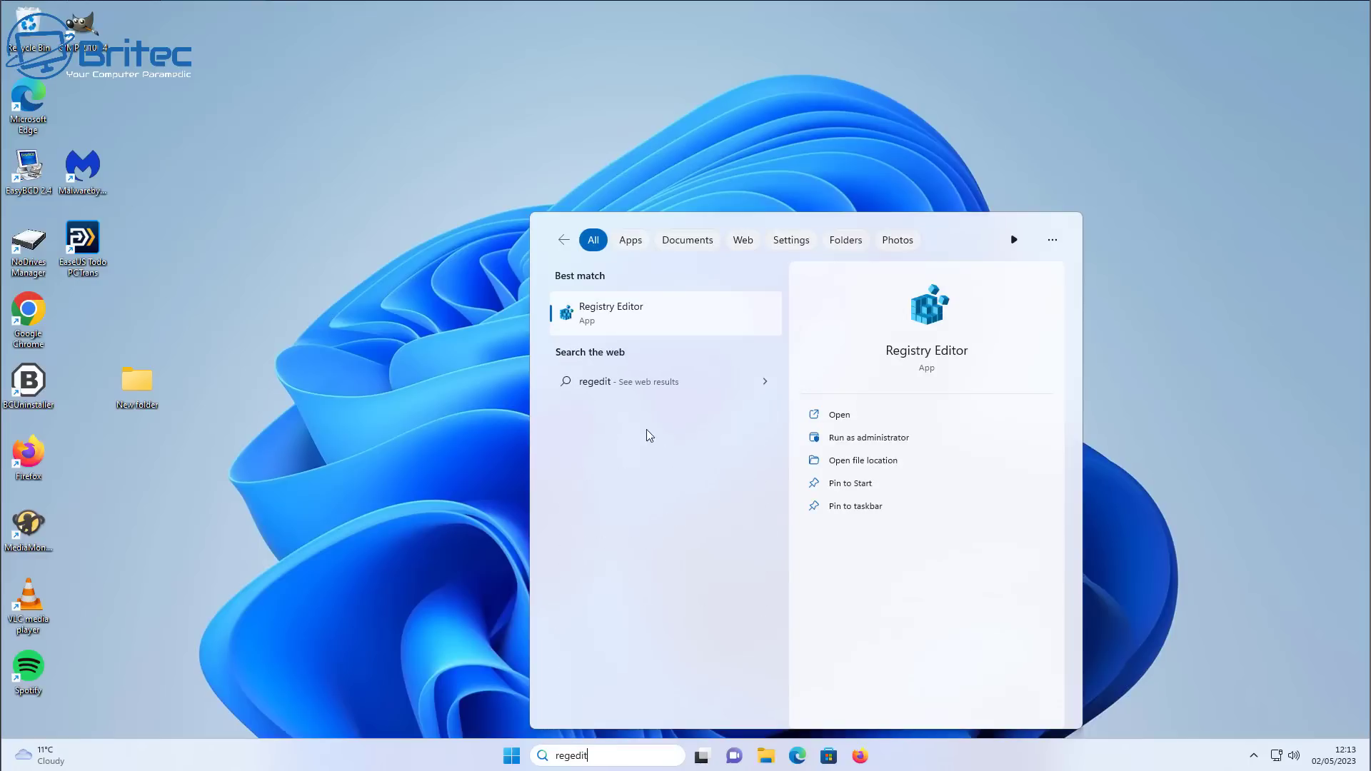
left_click(625, 315)
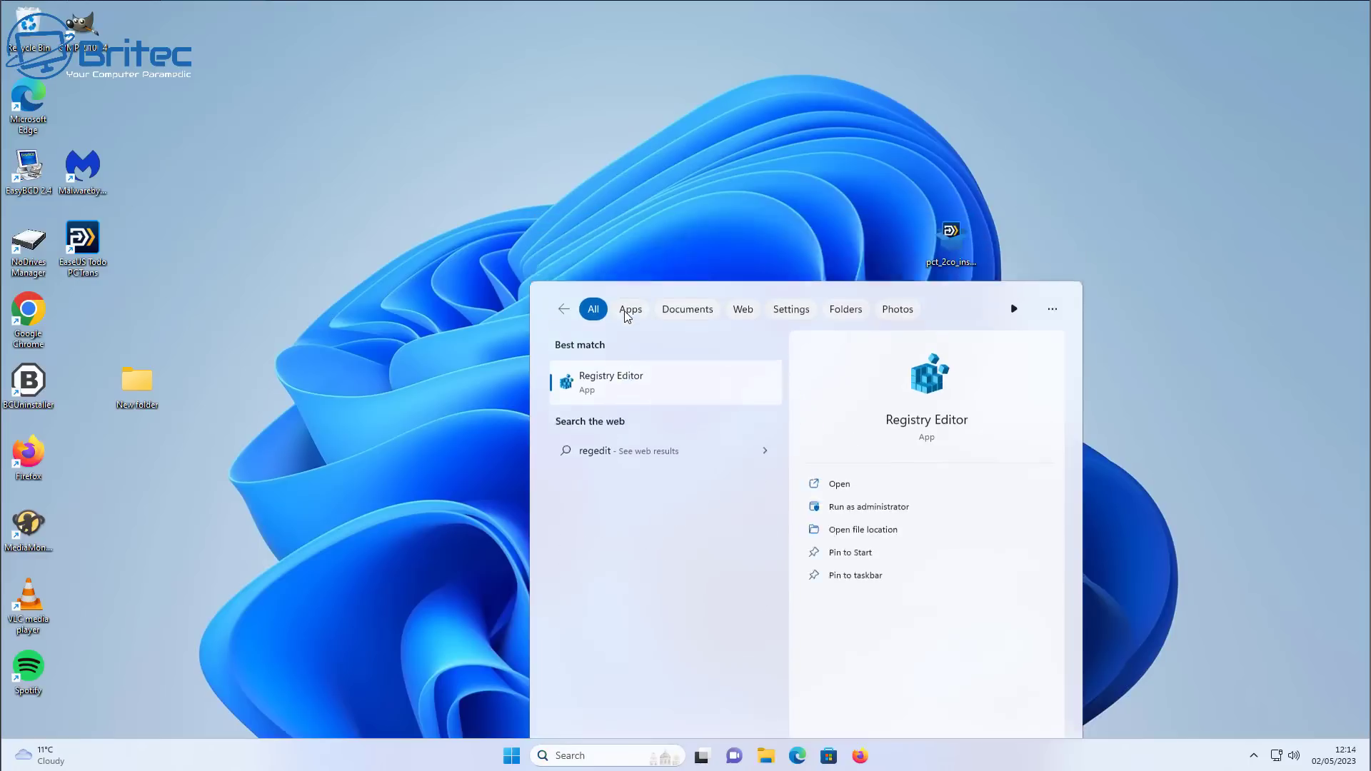
left_click_drag(406, 37, 561, 136)
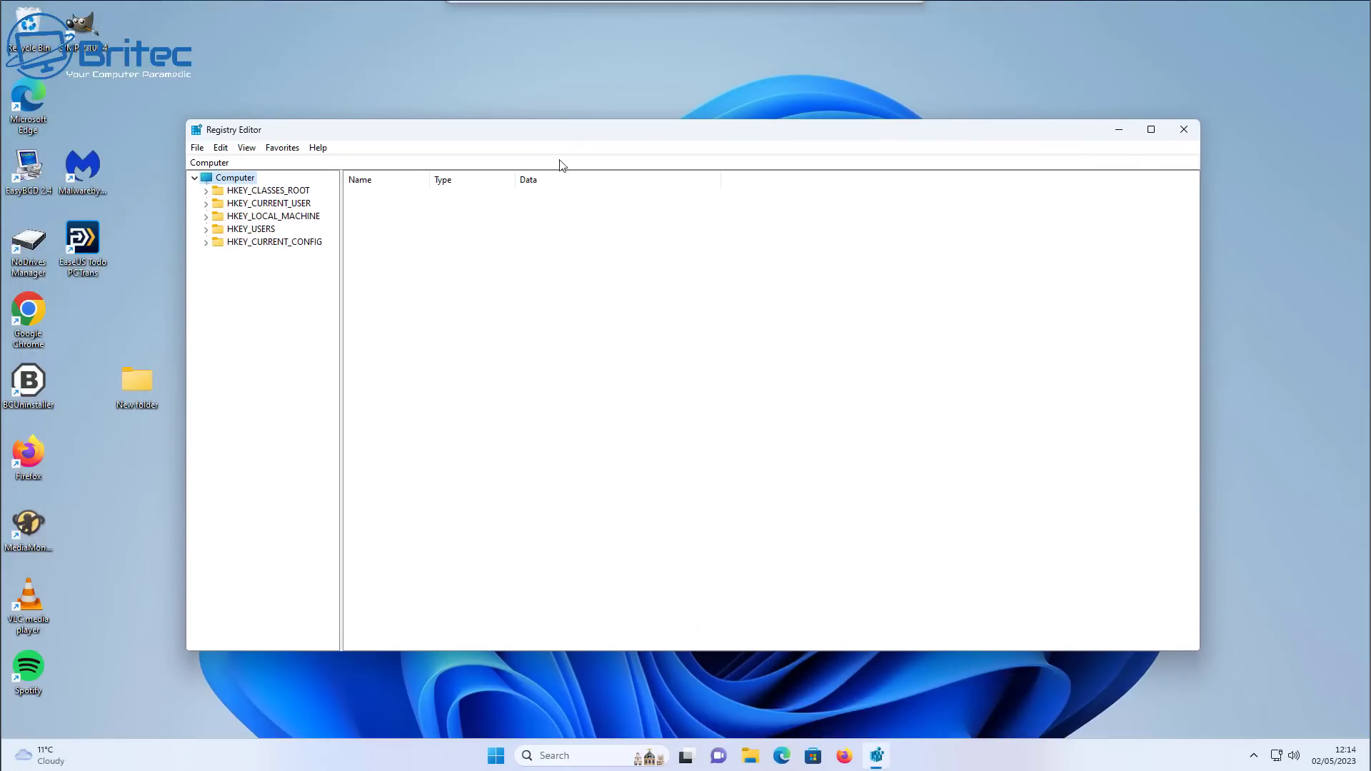
- Hide the desktop icons through the desktop's View menu
right_click(517, 81)
mouse_move(603, 97)
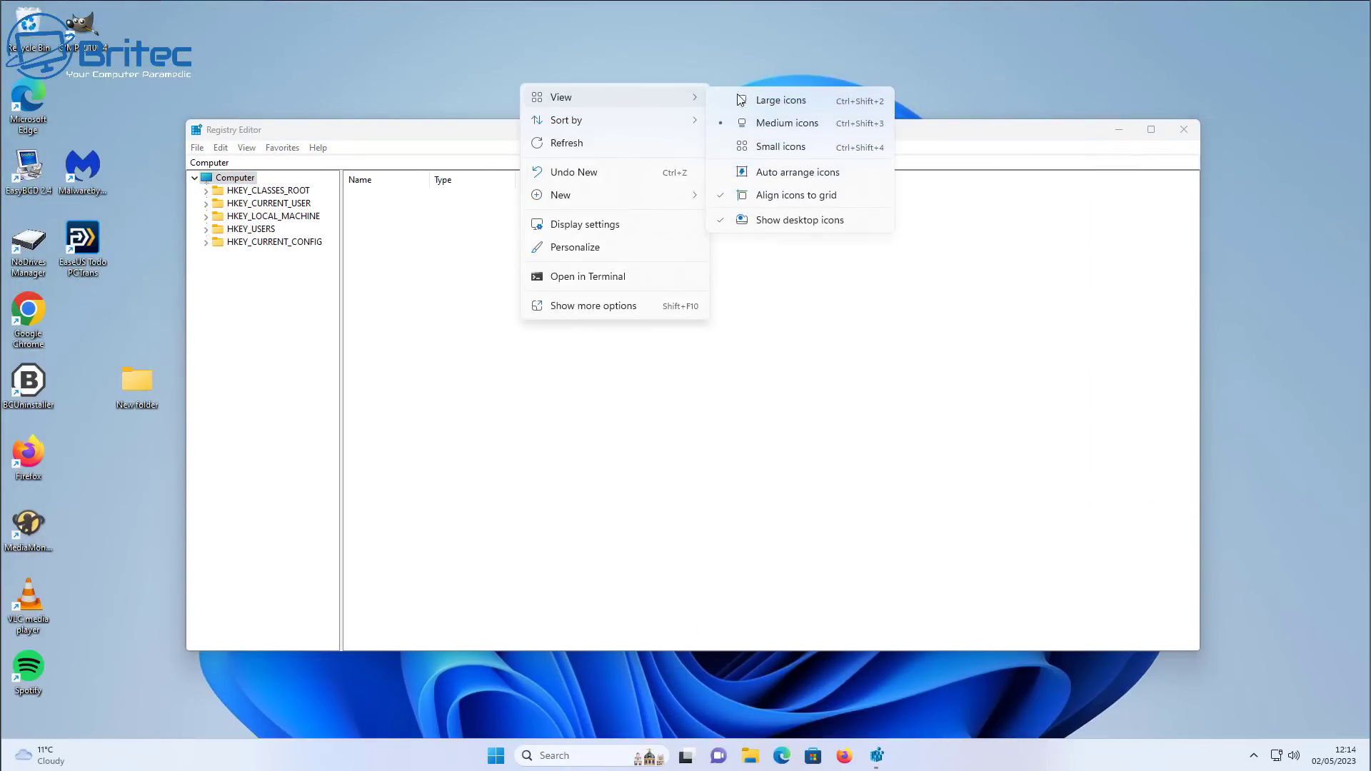
left_click(762, 222)
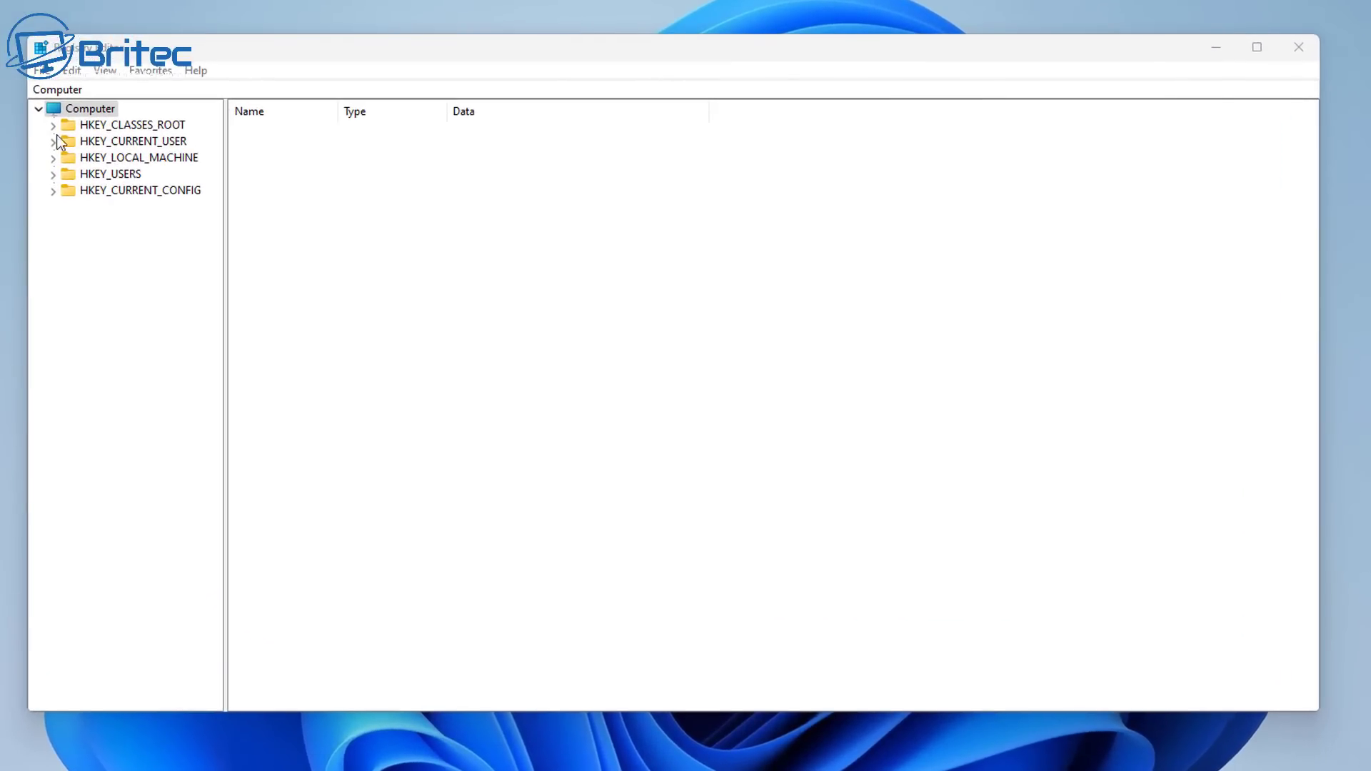
- Export the whole registry as backup.reg through File > Export
left_click(41, 70)
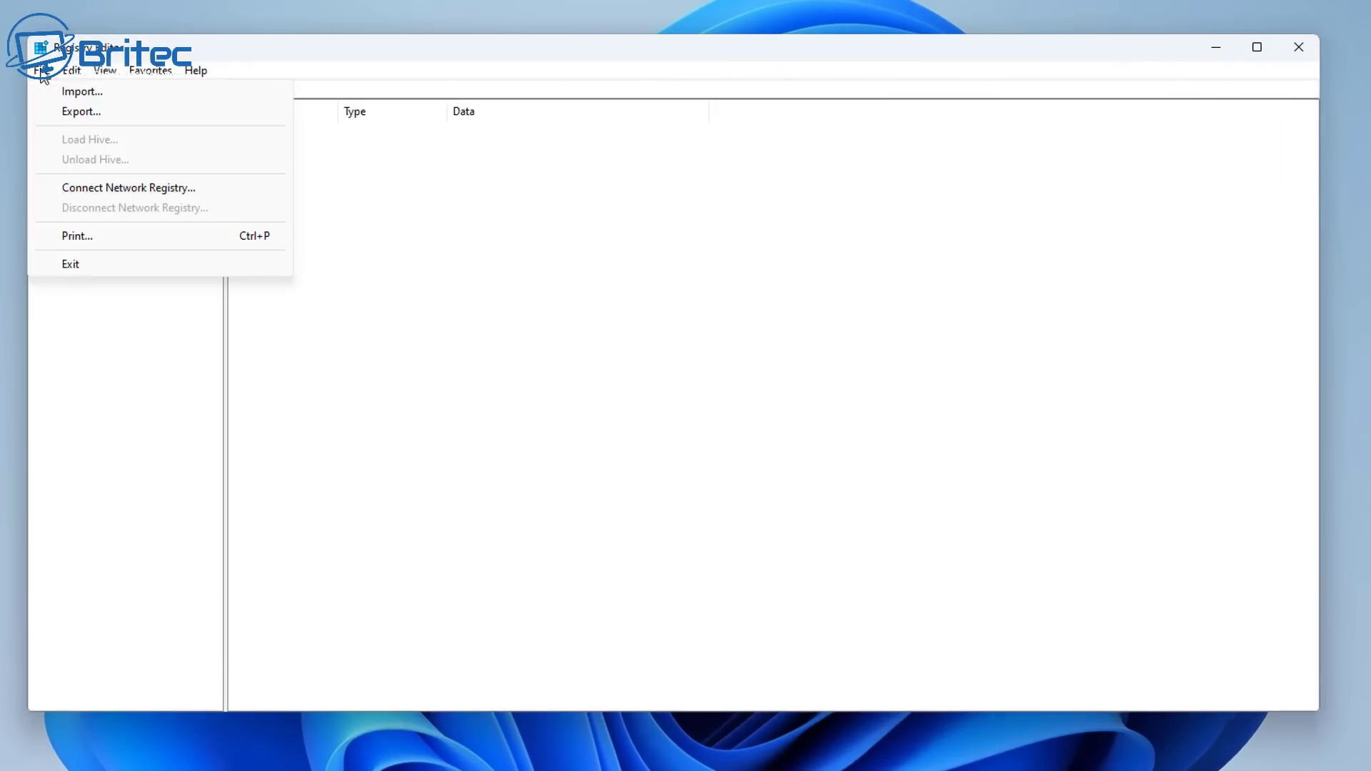
left_click(214, 66)
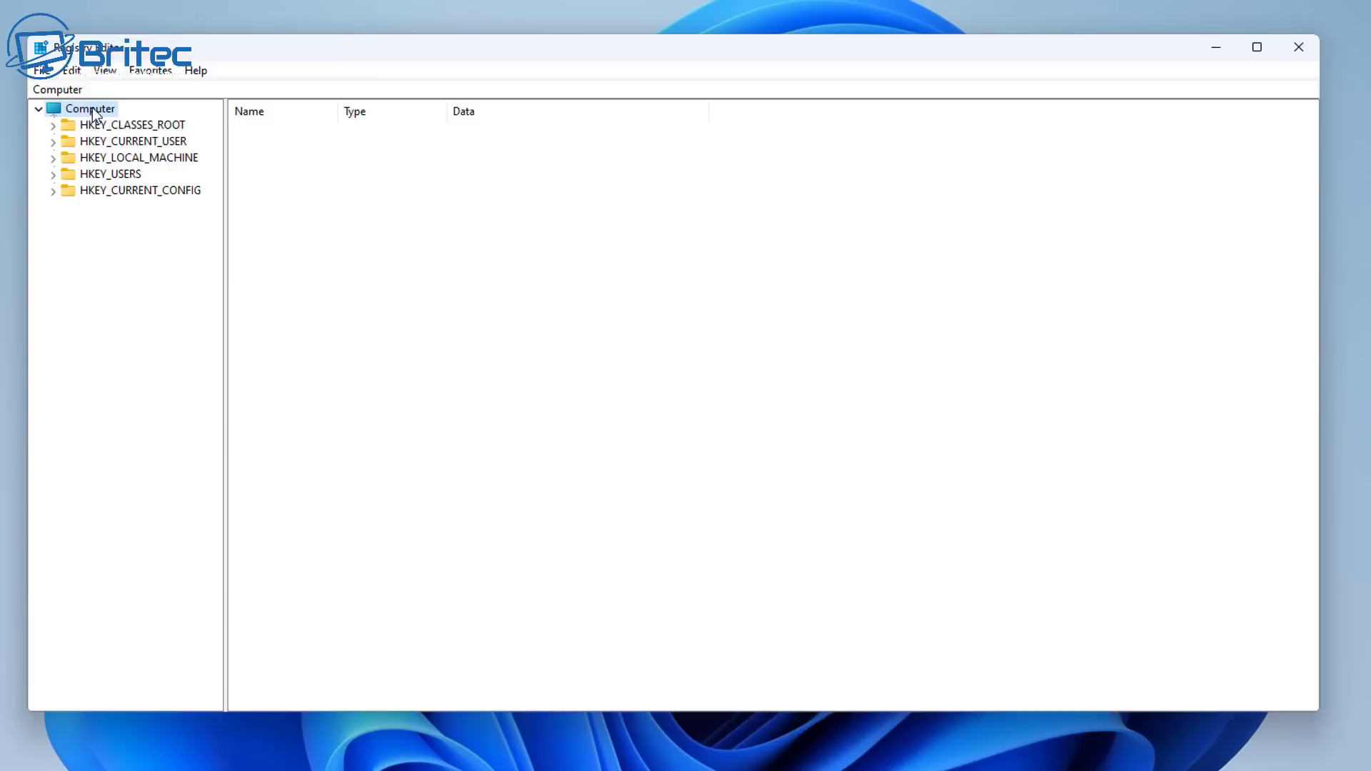
left_click(42, 71)
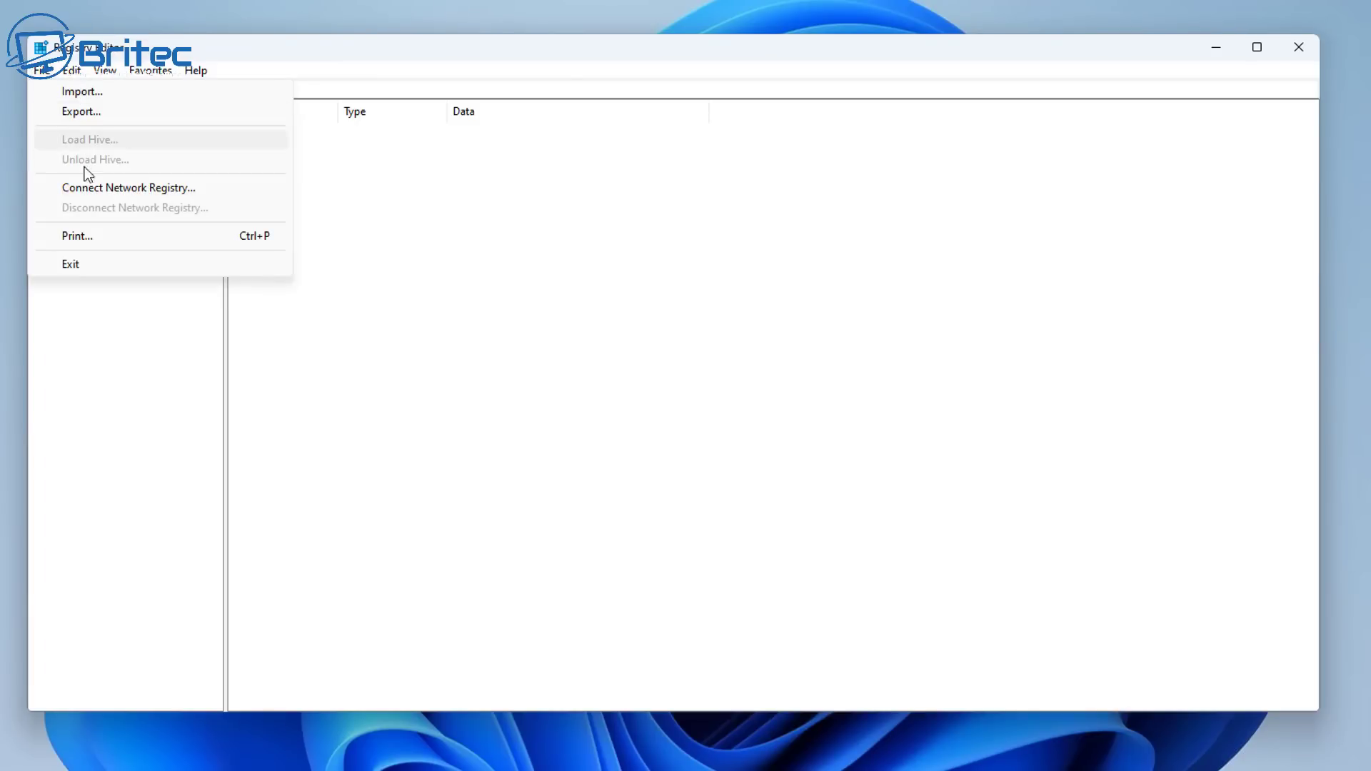
left_click(86, 116)
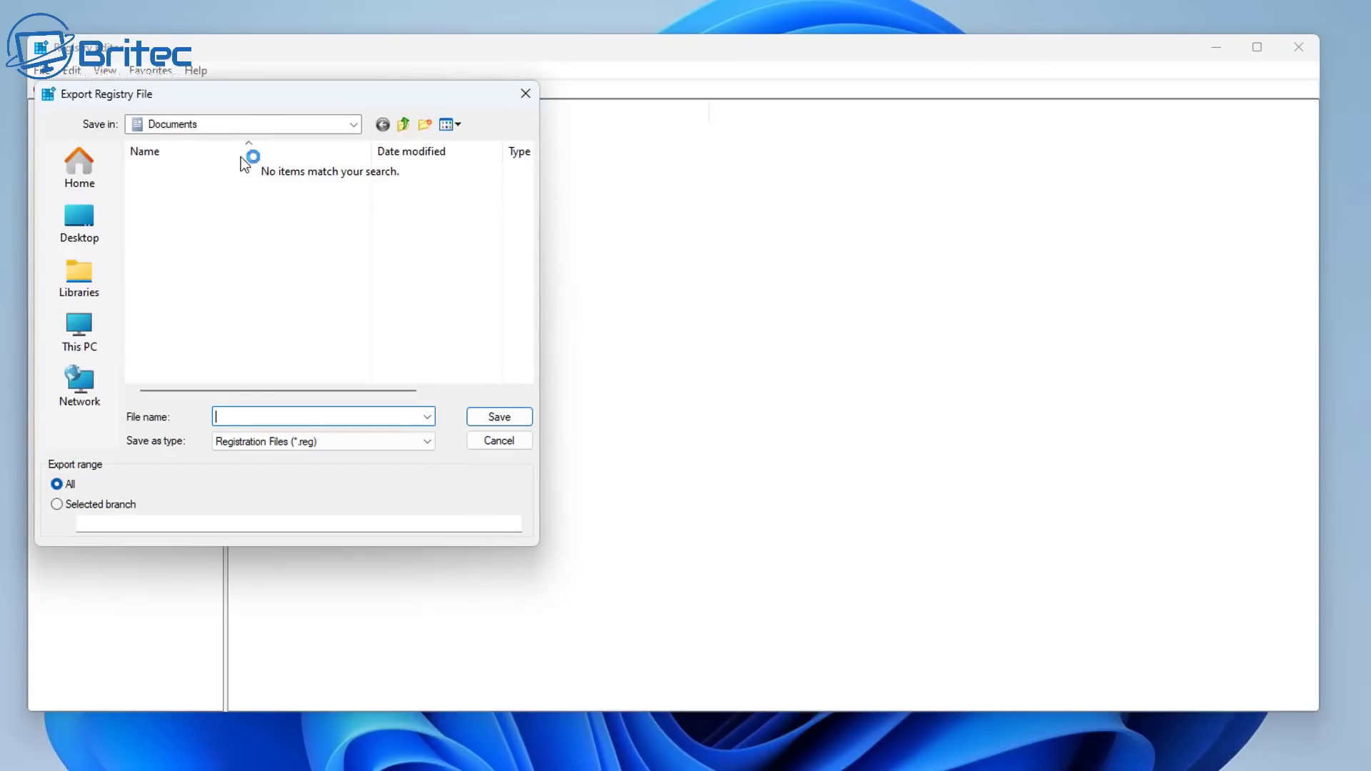
type("backup")
left_click(501, 419)
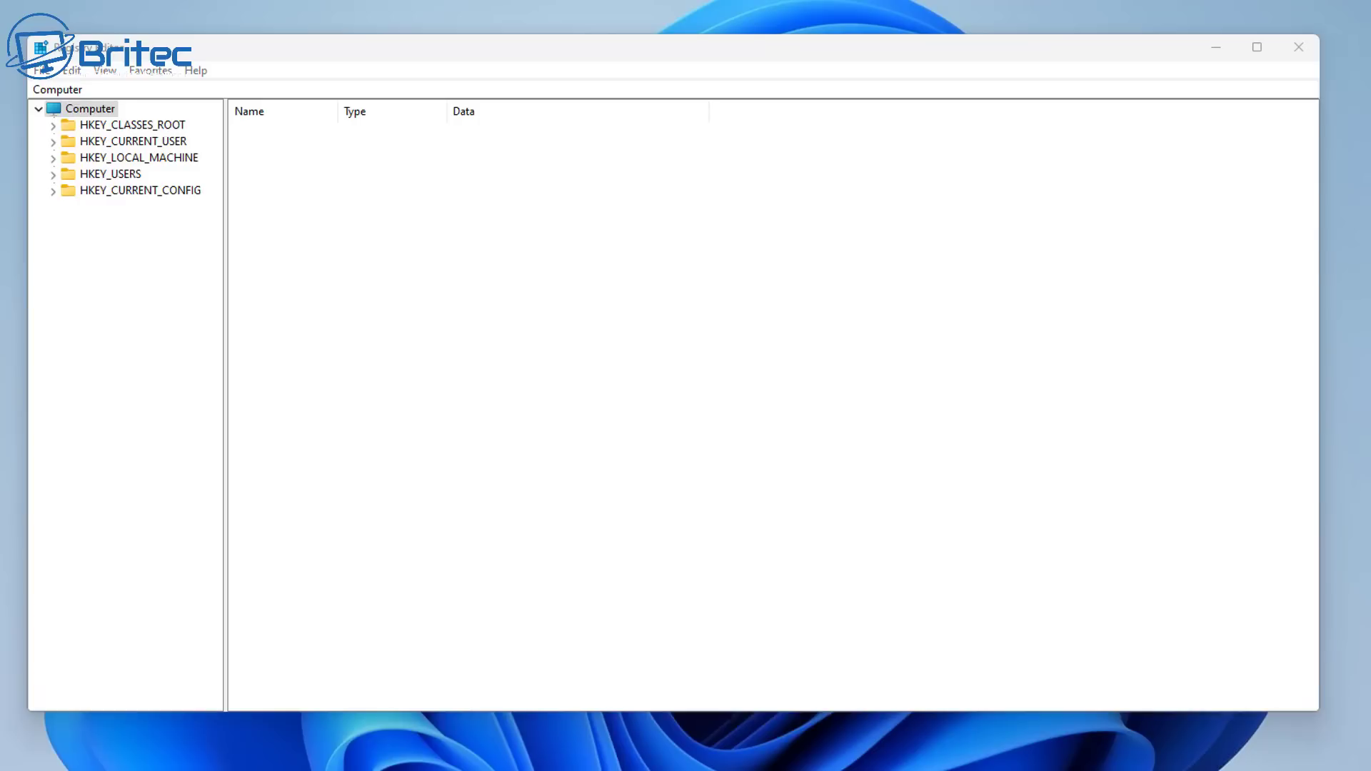
- Confirm backup.reg (245 MB) is in Documents, then close File Explorer
double_click(815, 268)
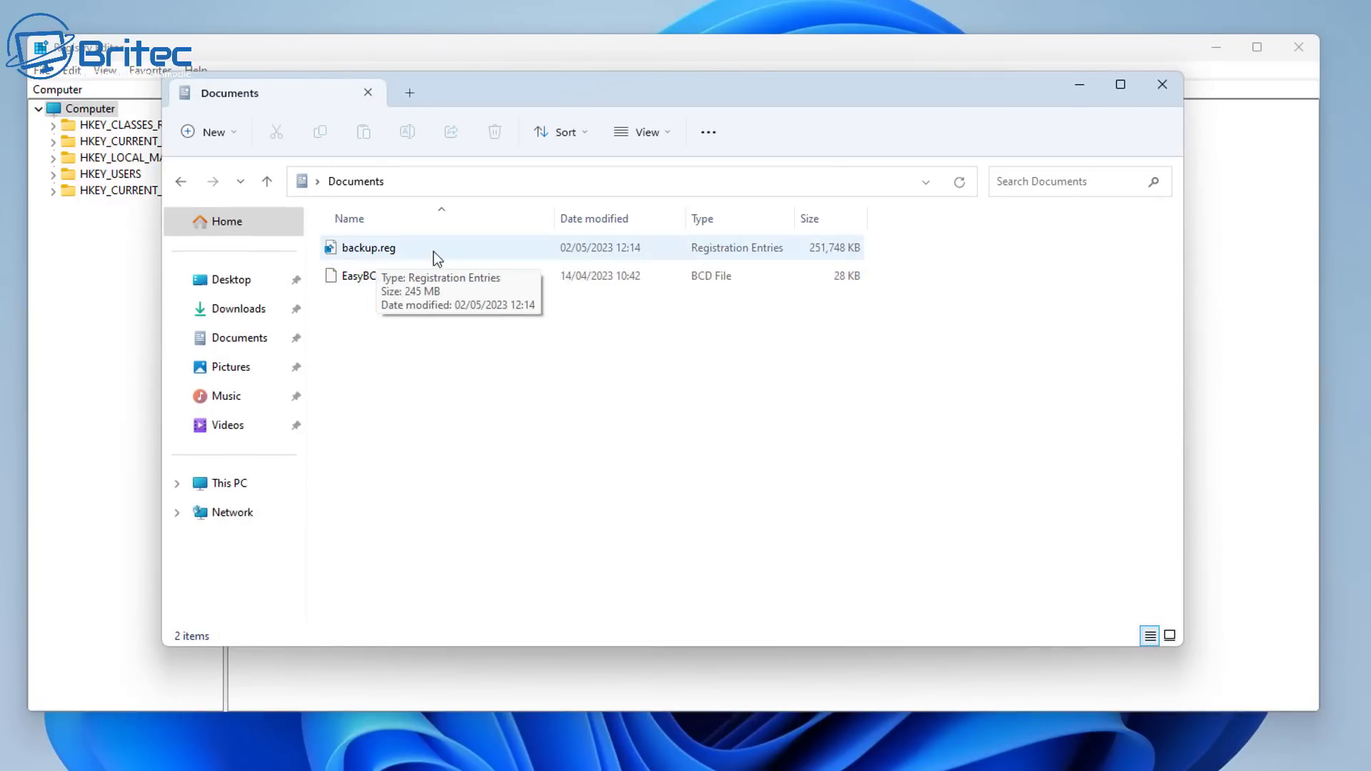
left_click(1159, 87)
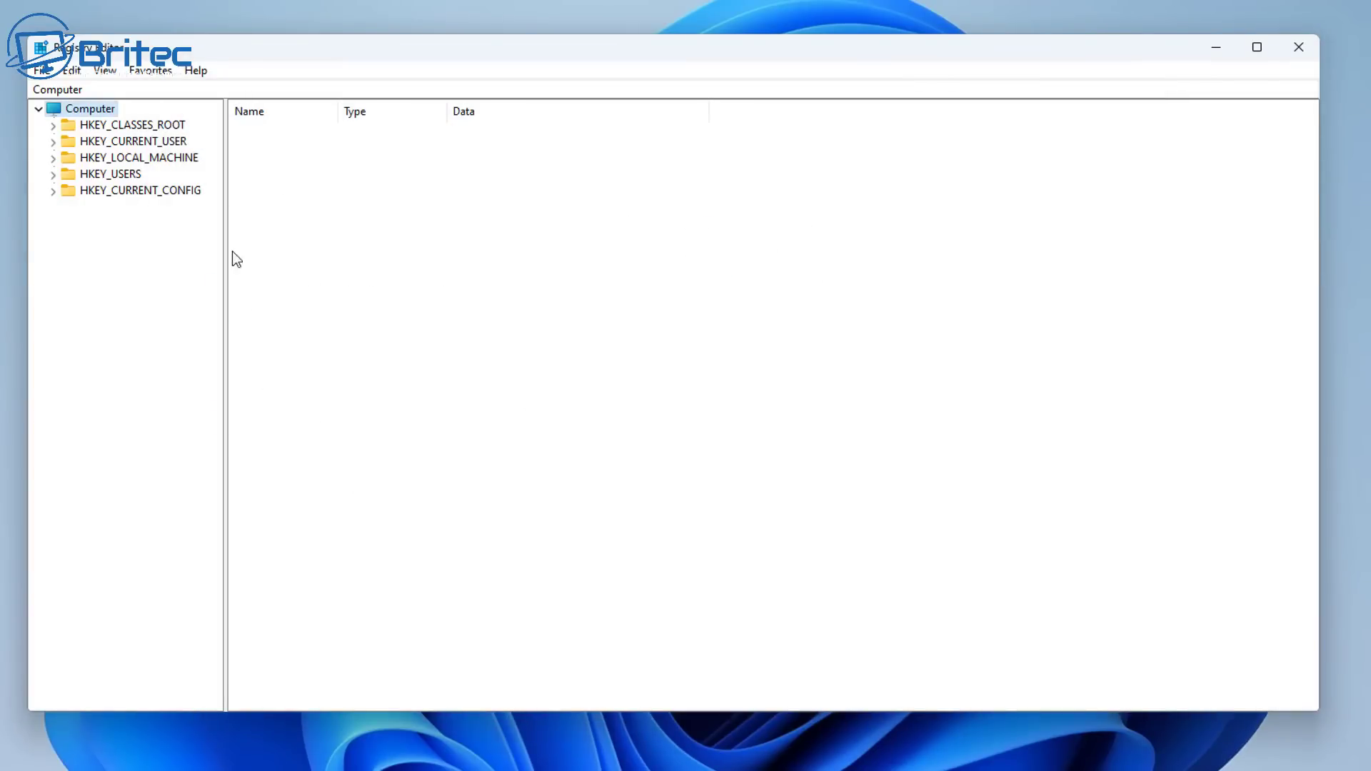
- Go to HKEY_CURRENT_USER\Software\Classes\CLSID, expand it, and widen the key tree pane
left_click(117, 142)
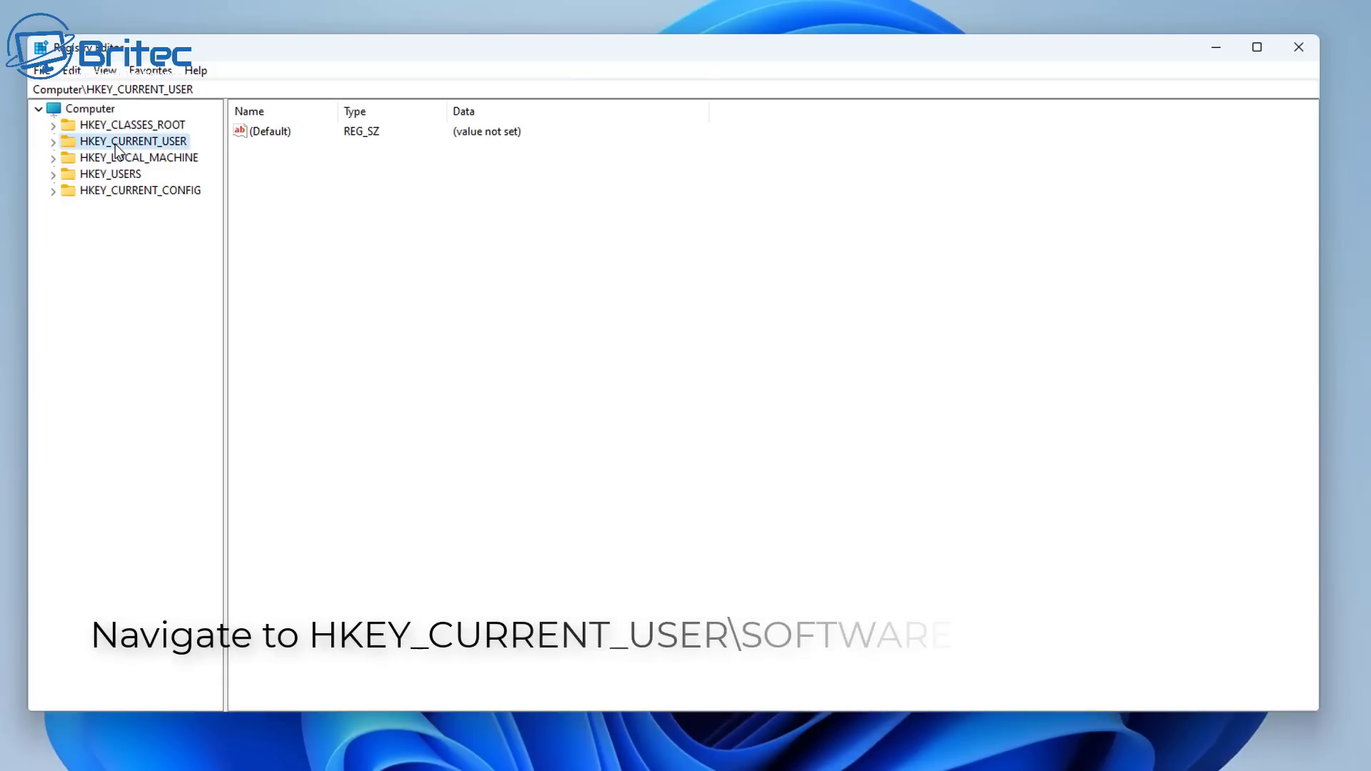
left_click(51, 143)
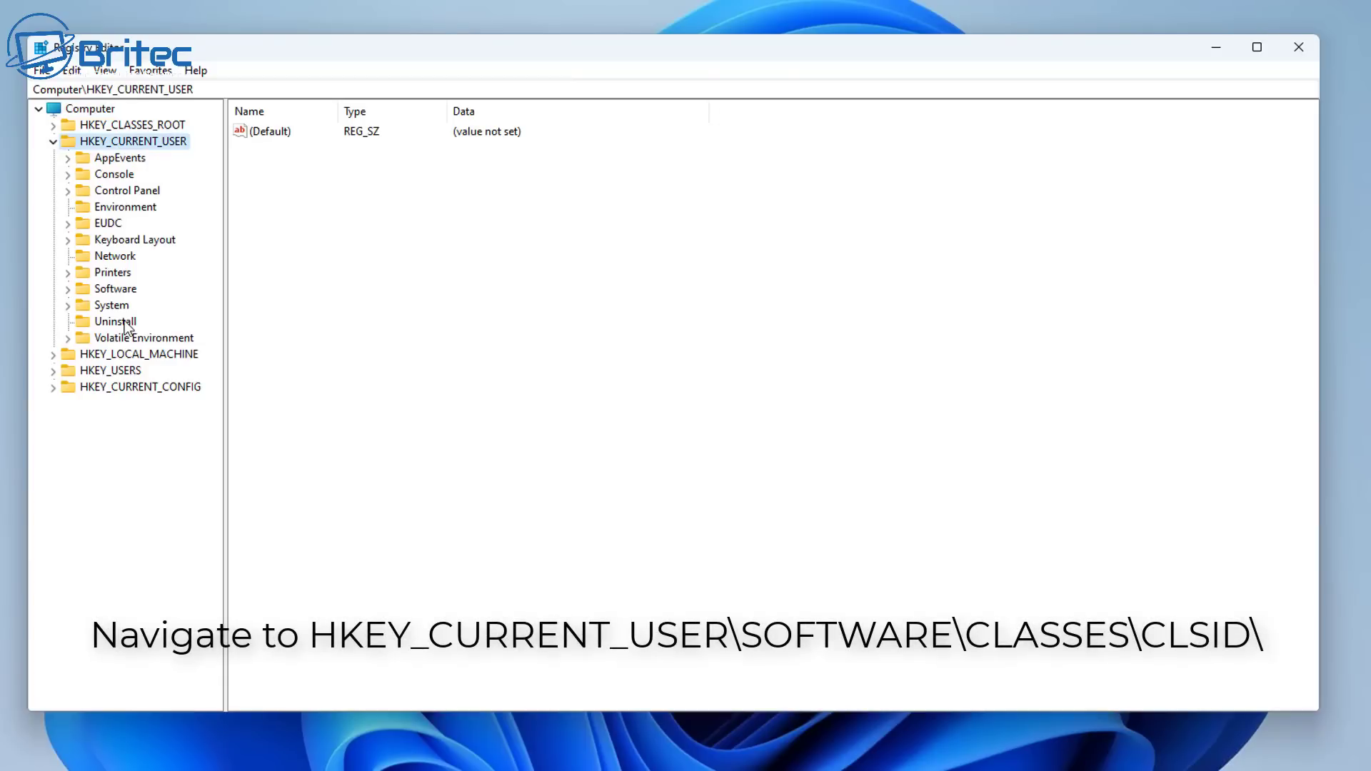
left_click(123, 289)
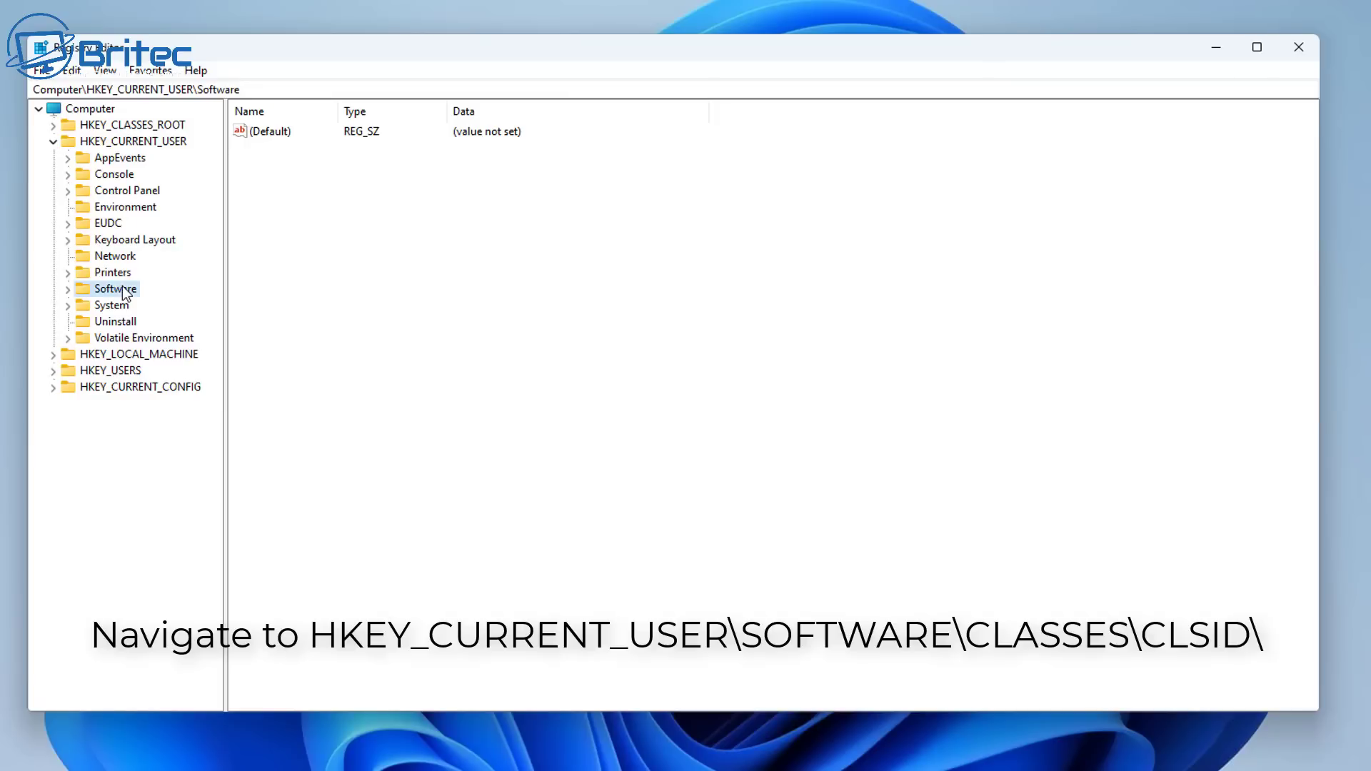
left_click(71, 292)
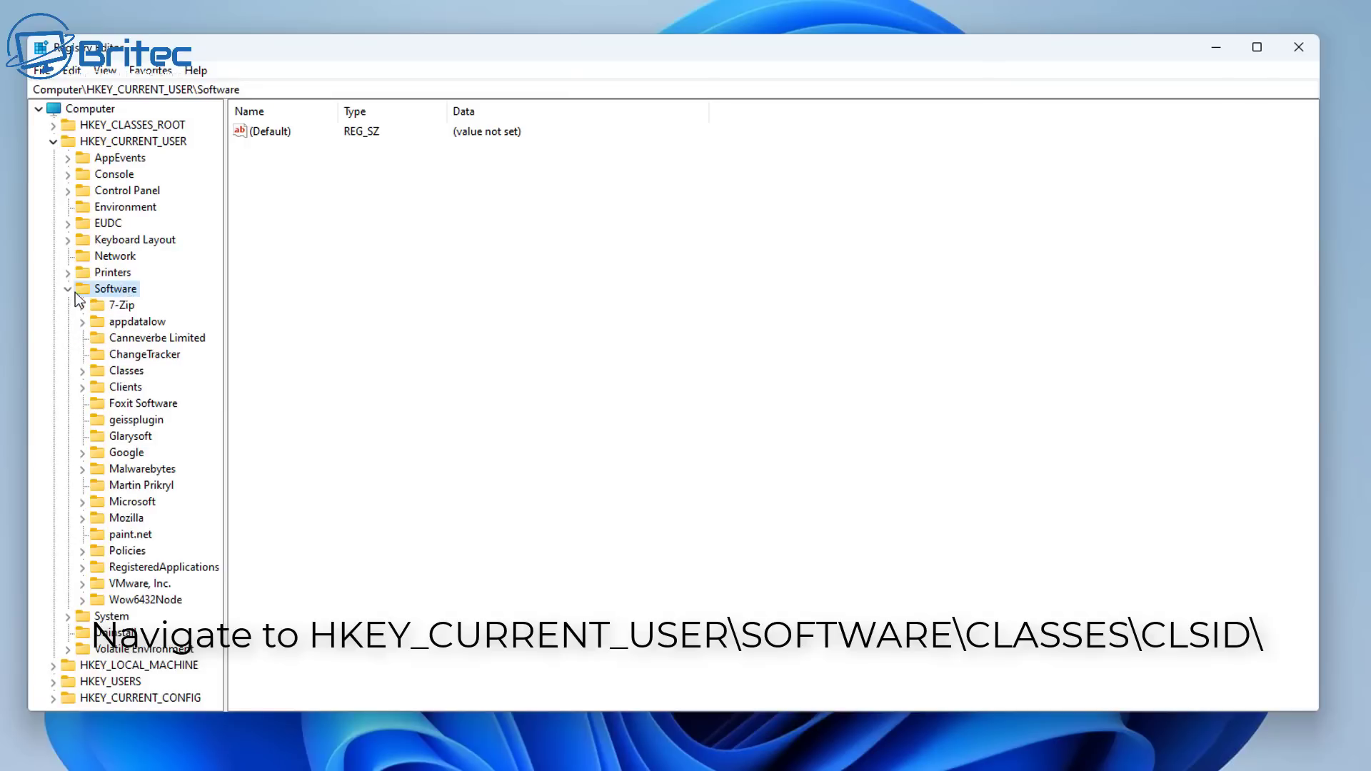
left_click(142, 376)
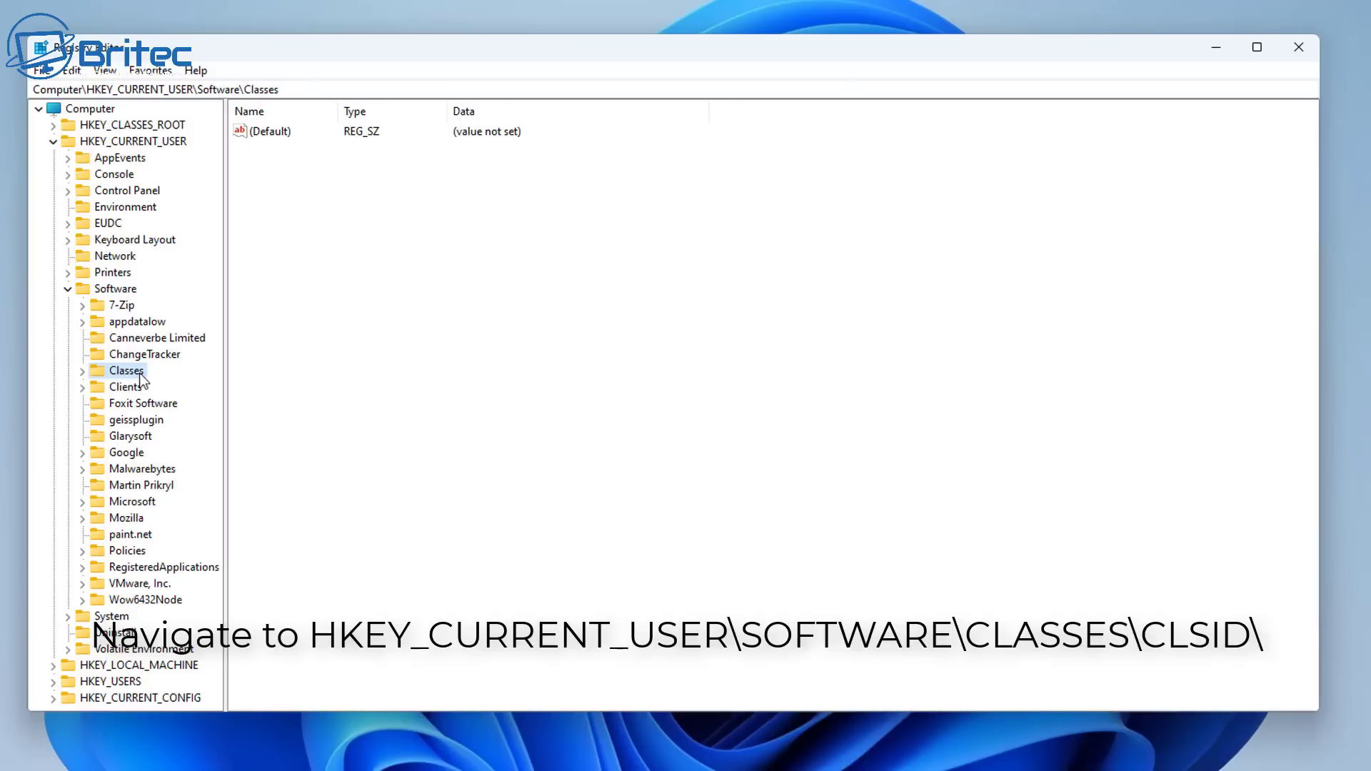
left_click(83, 373)
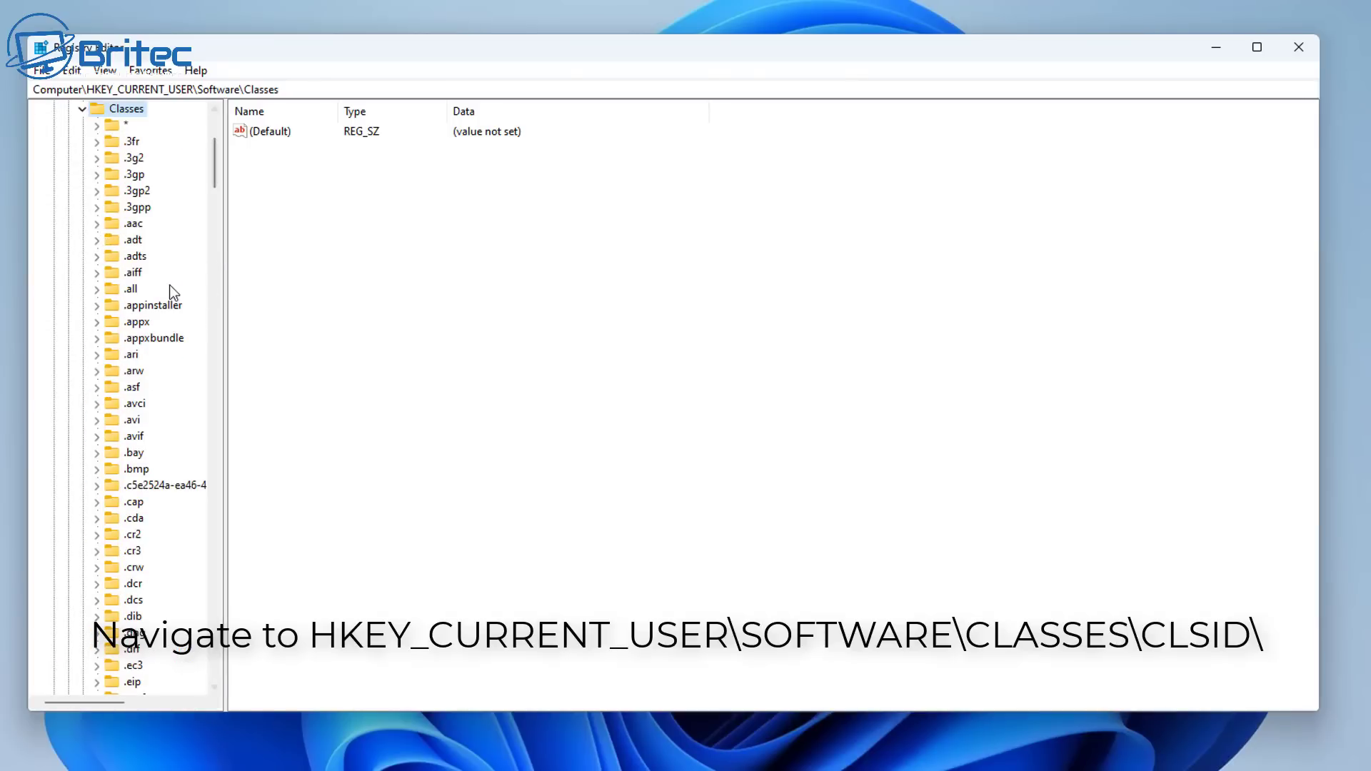
scroll(150, 336, "down", 8)
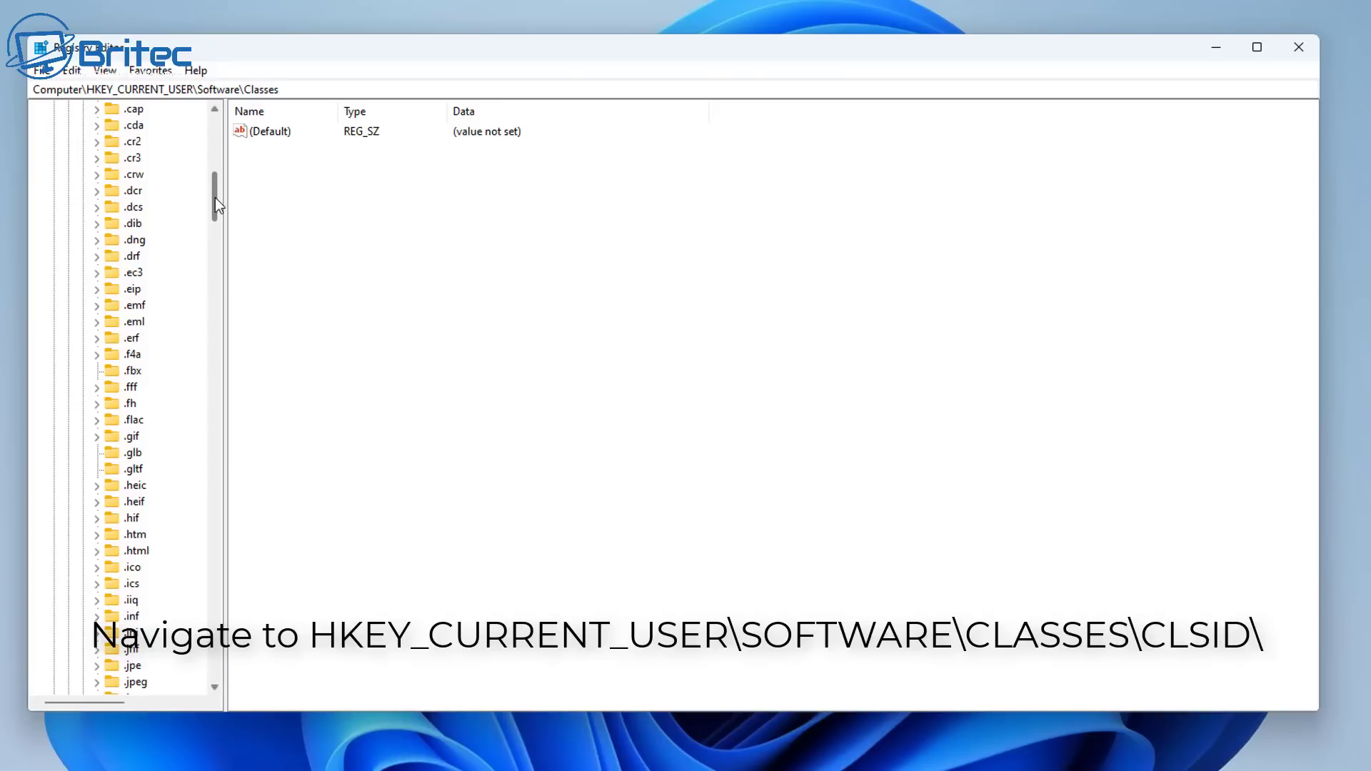
left_click_drag(217, 197, 211, 515)
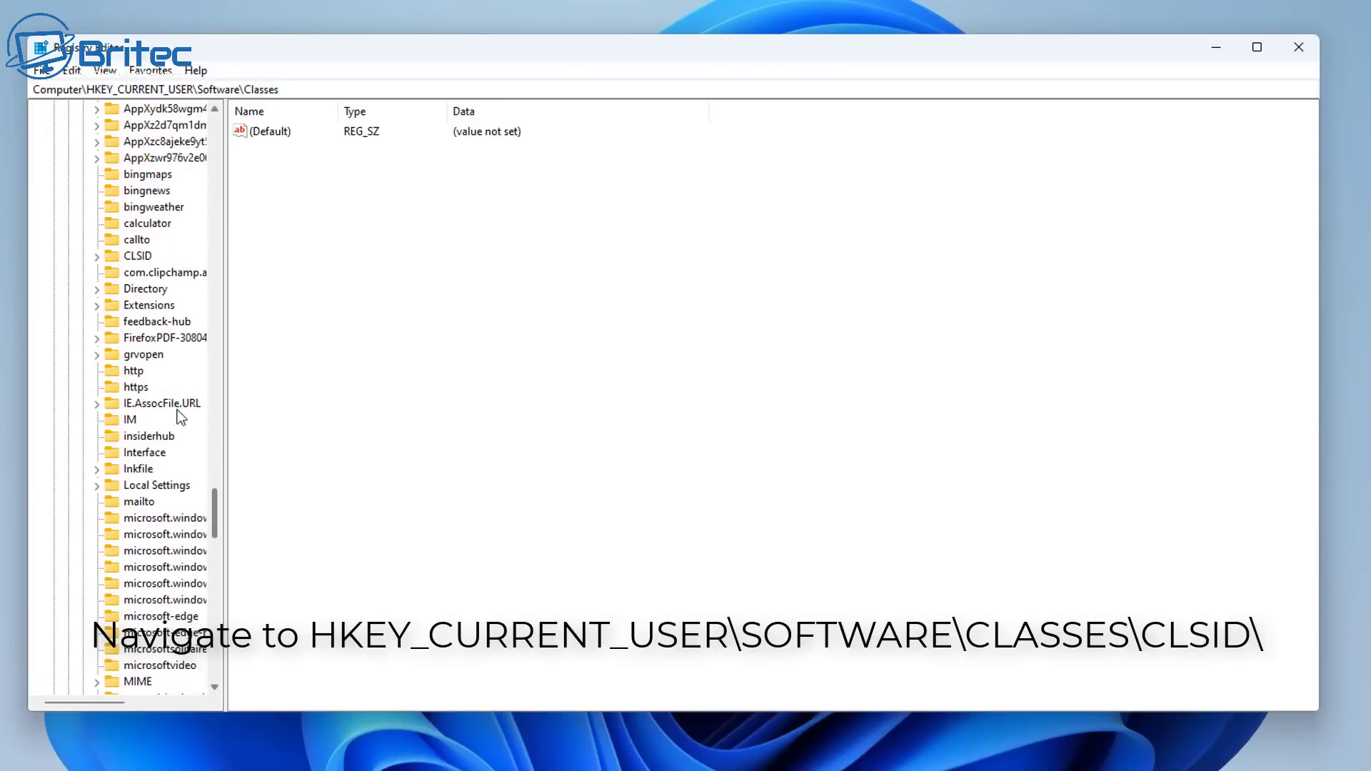
left_click(111, 255)
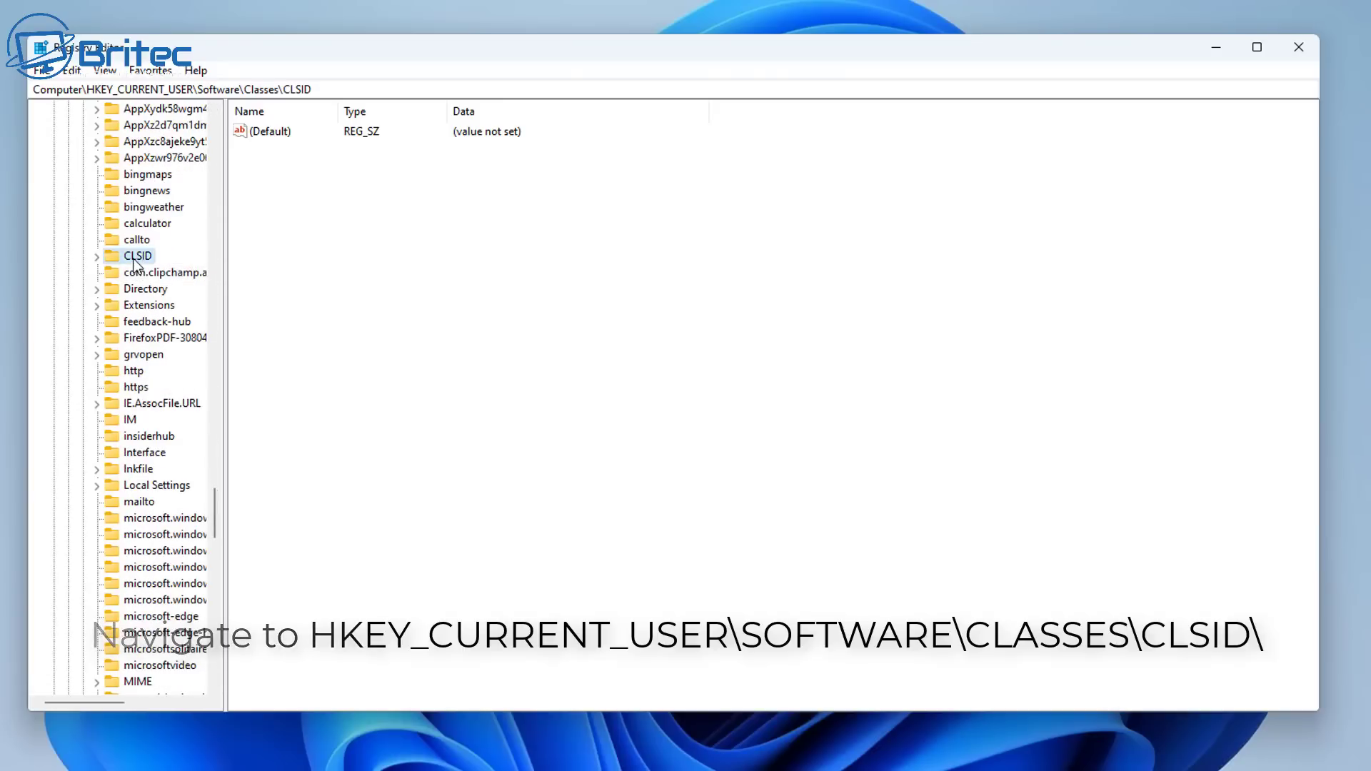
left_click(95, 256)
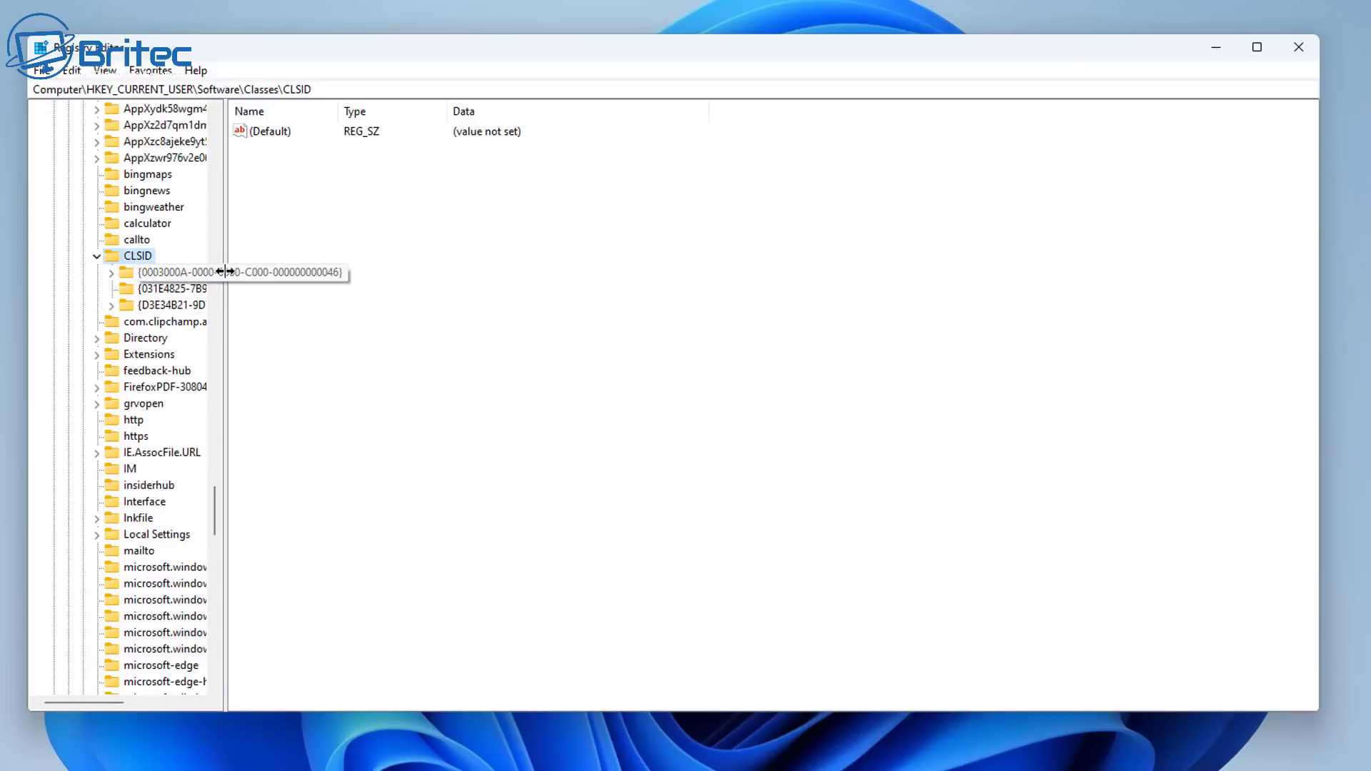
left_click_drag(226, 273, 384, 287)
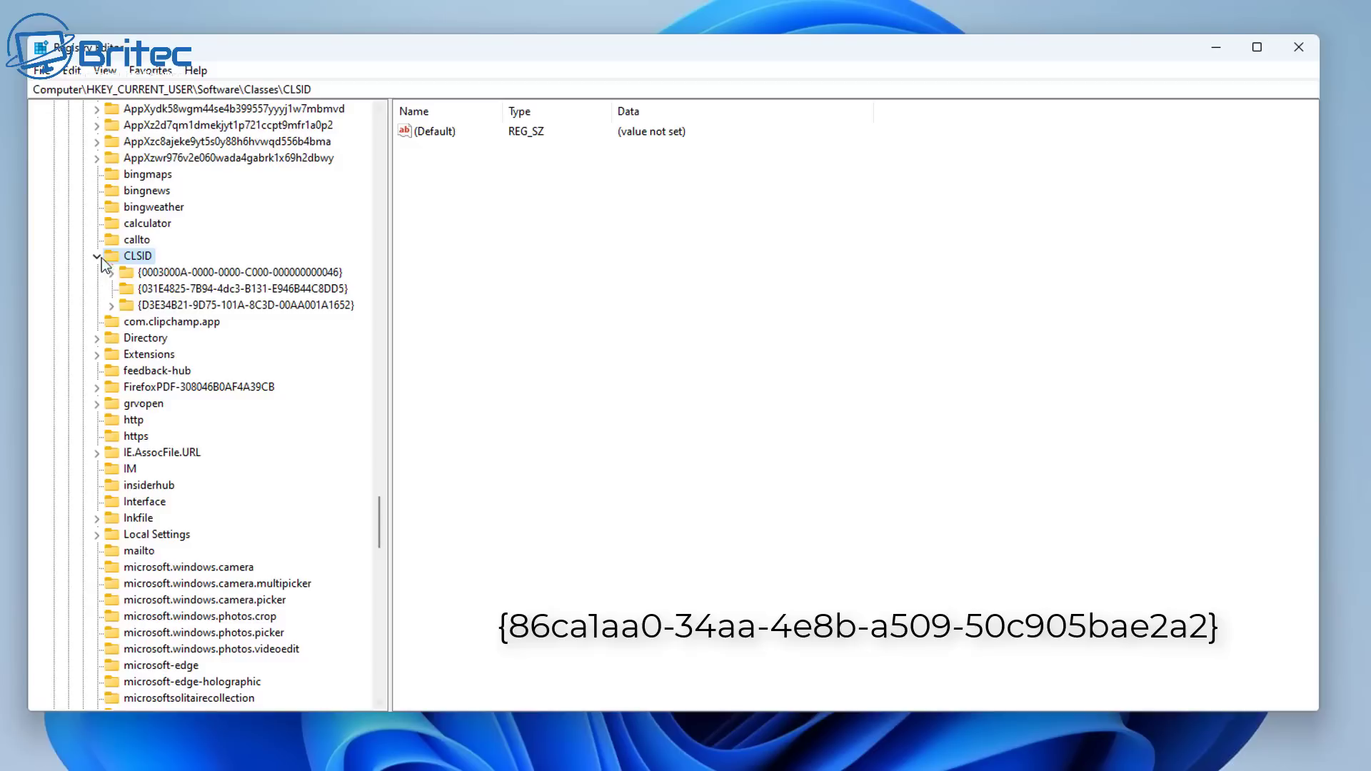
- Create a key named {86ca1aa0-34aa-4e8b-a509-50c905bae2a2} under CLSID
right_click(126, 259)
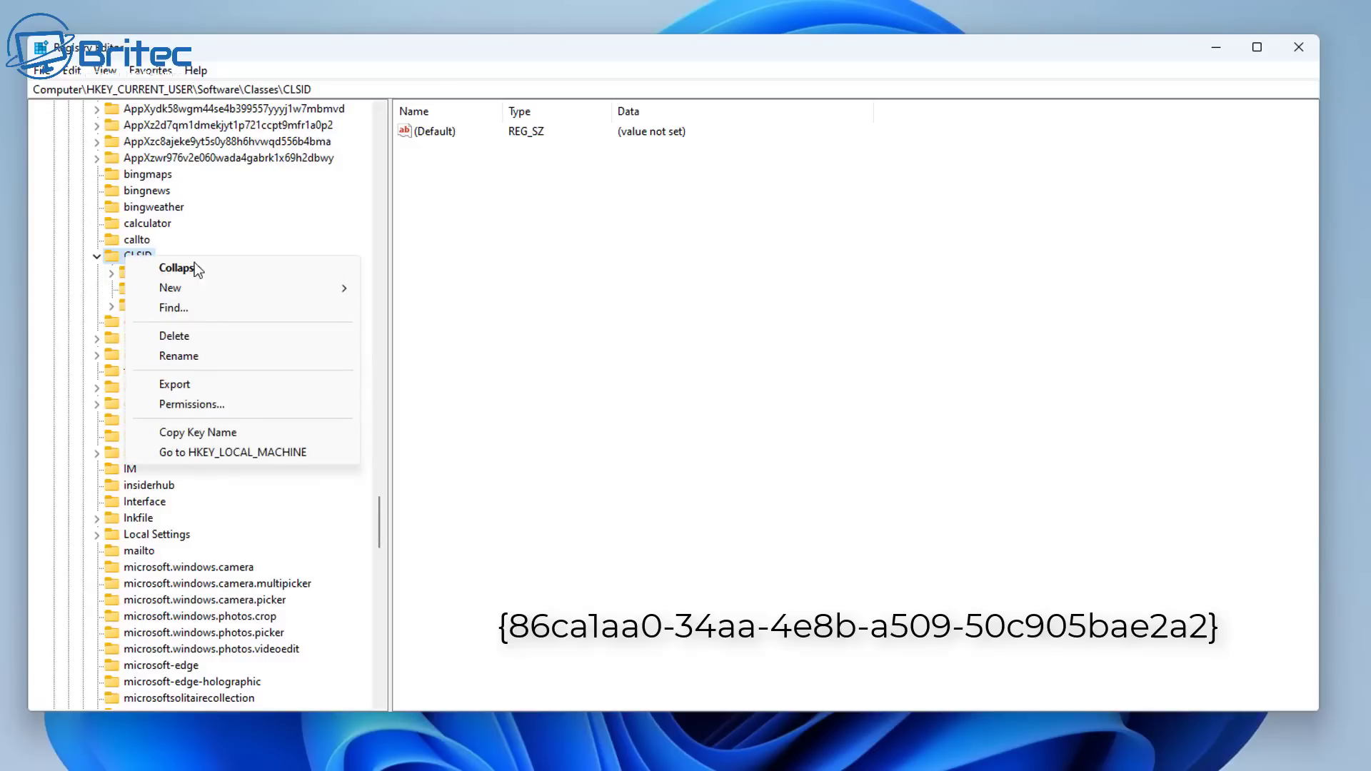
mouse_move(262, 290)
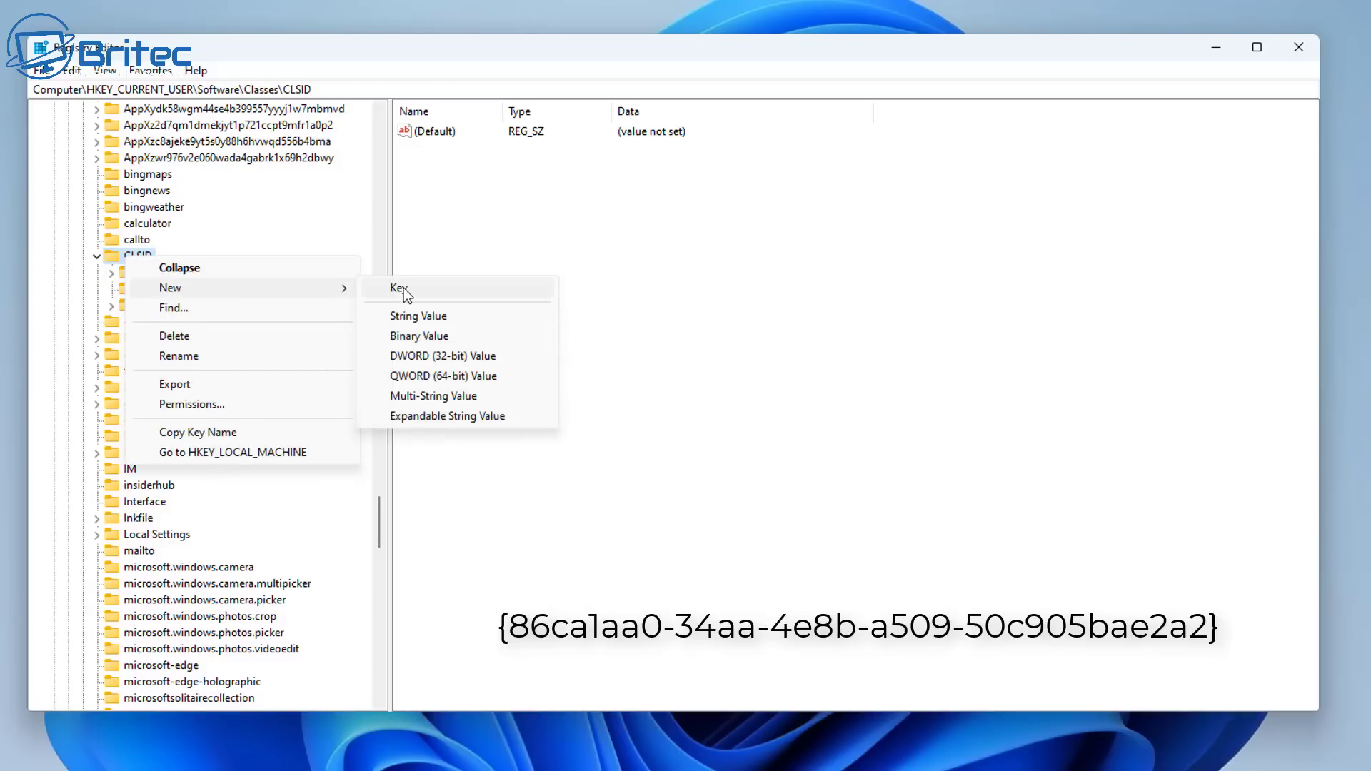
left_click(438, 286)
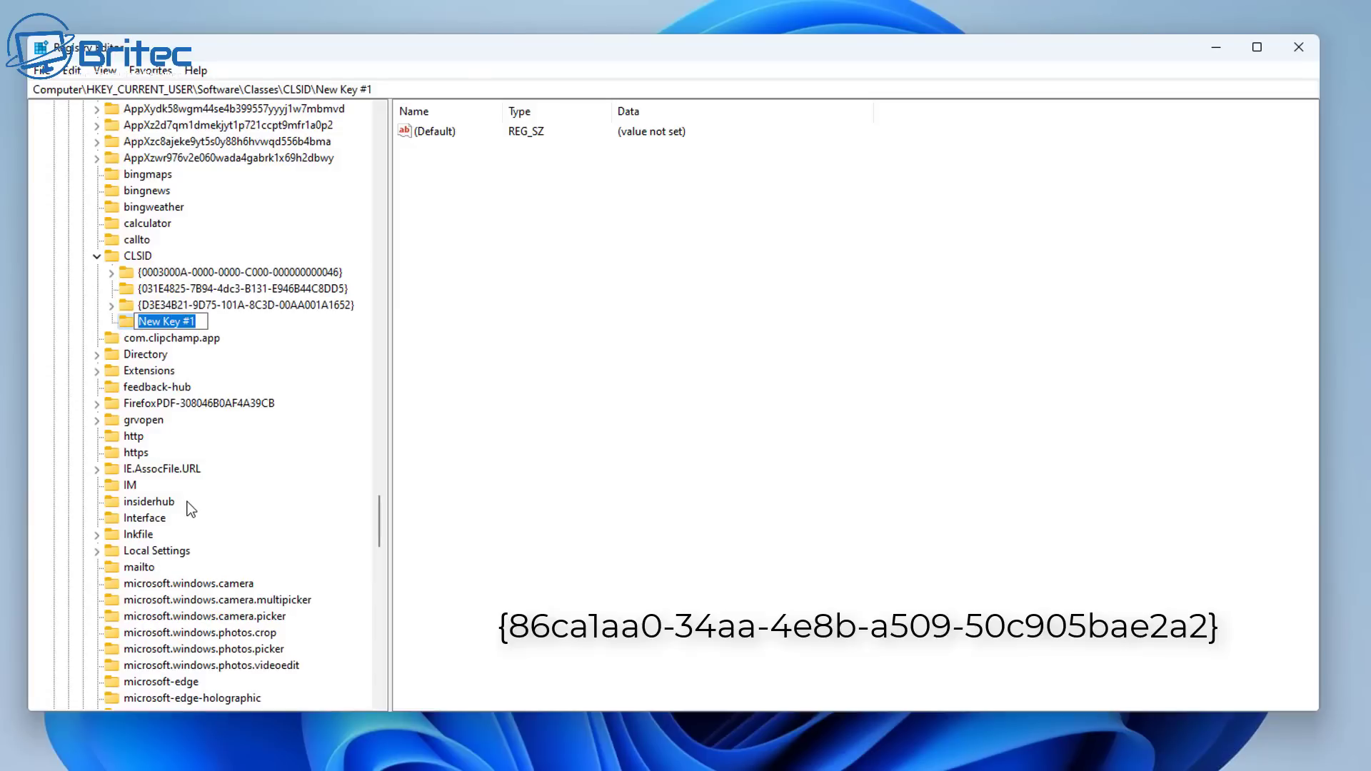
type("{86ca1aa0-34aa-4e8b-a509-50c905bae2a2}")
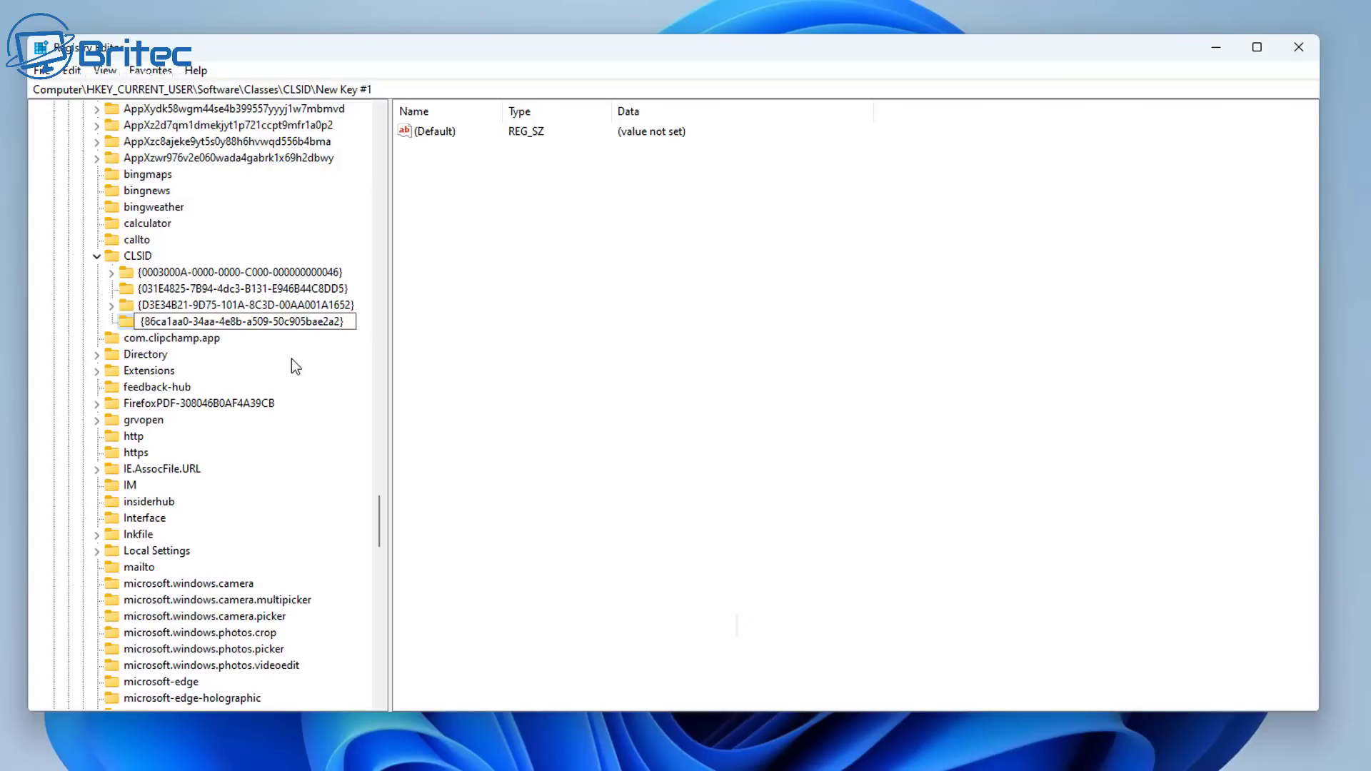
key("Return")
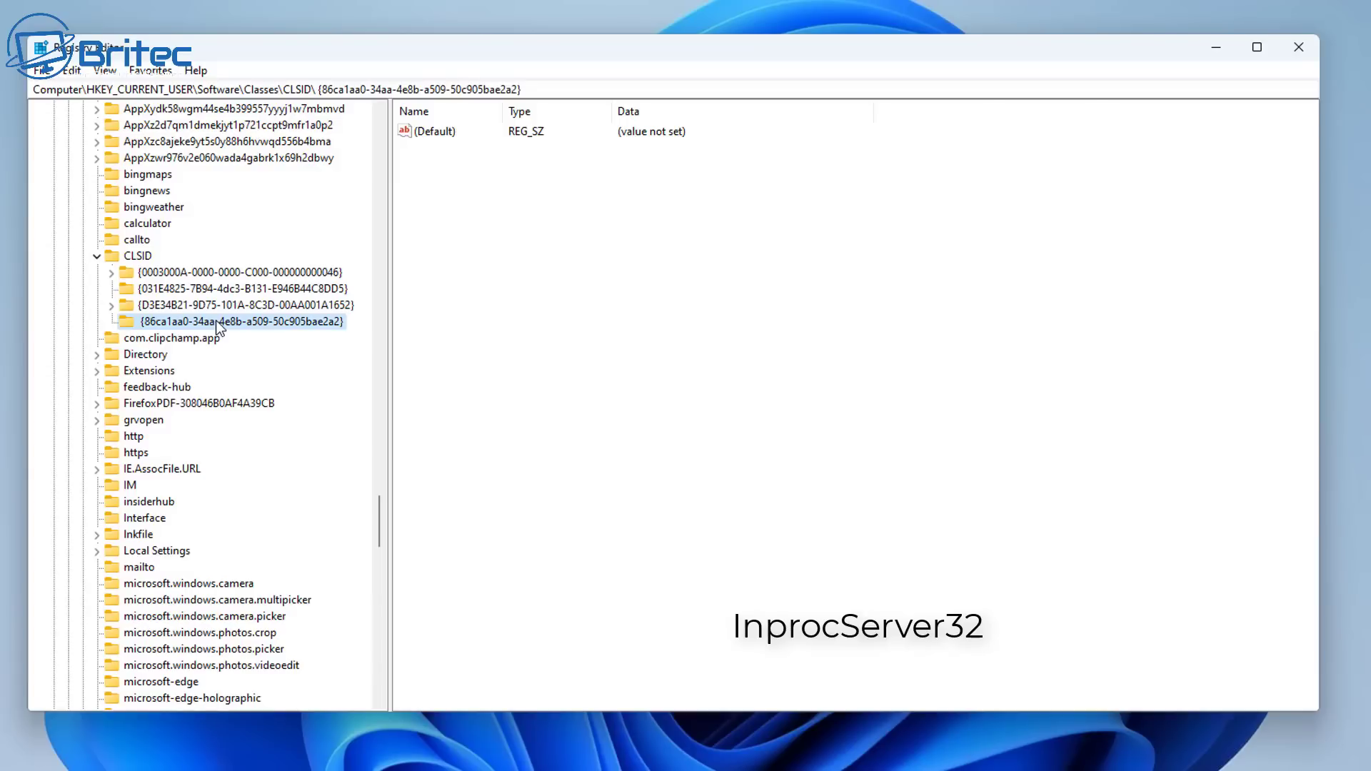
right_click(251, 327)
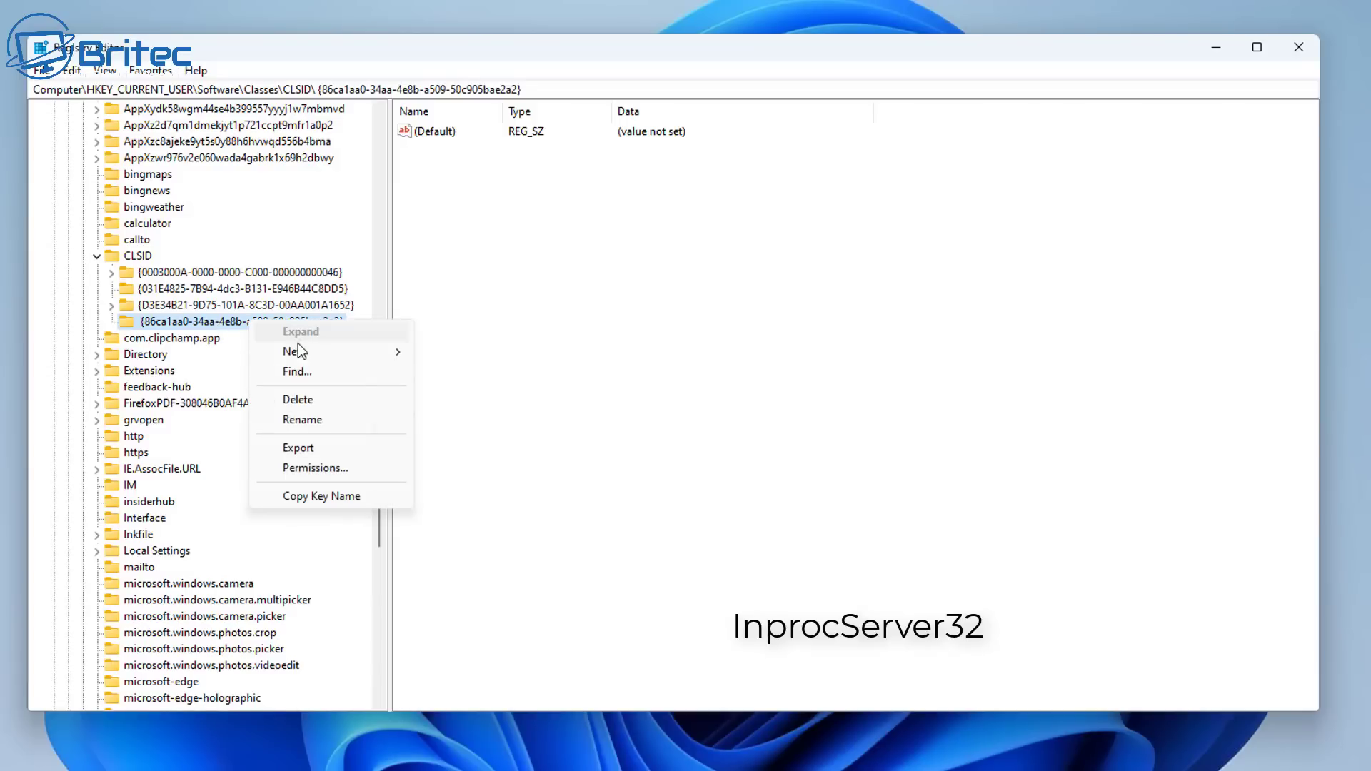
- Add an InprocServer32 subkey under the {86ca1aa0-34aa-4e8b-a509-50c905bae2a2} key
mouse_move(298, 349)
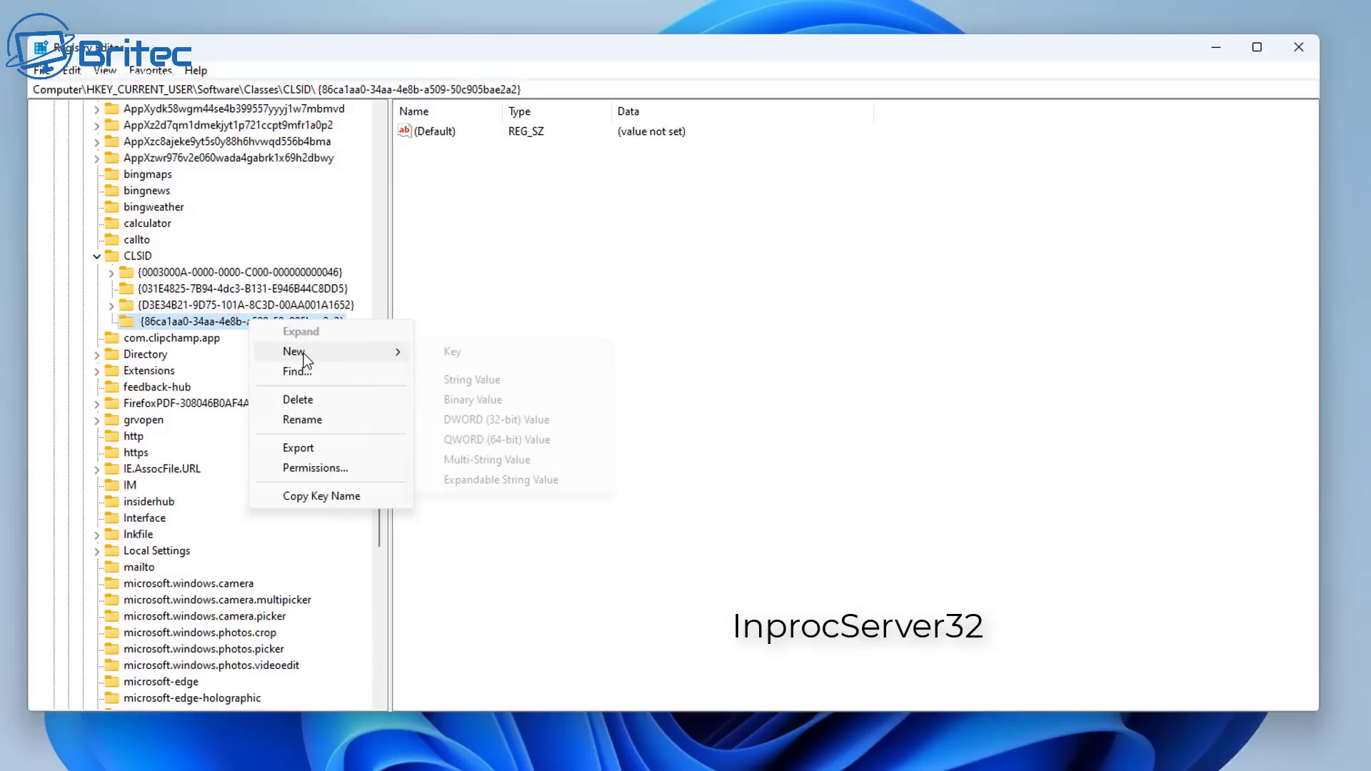
left_click(447, 350)
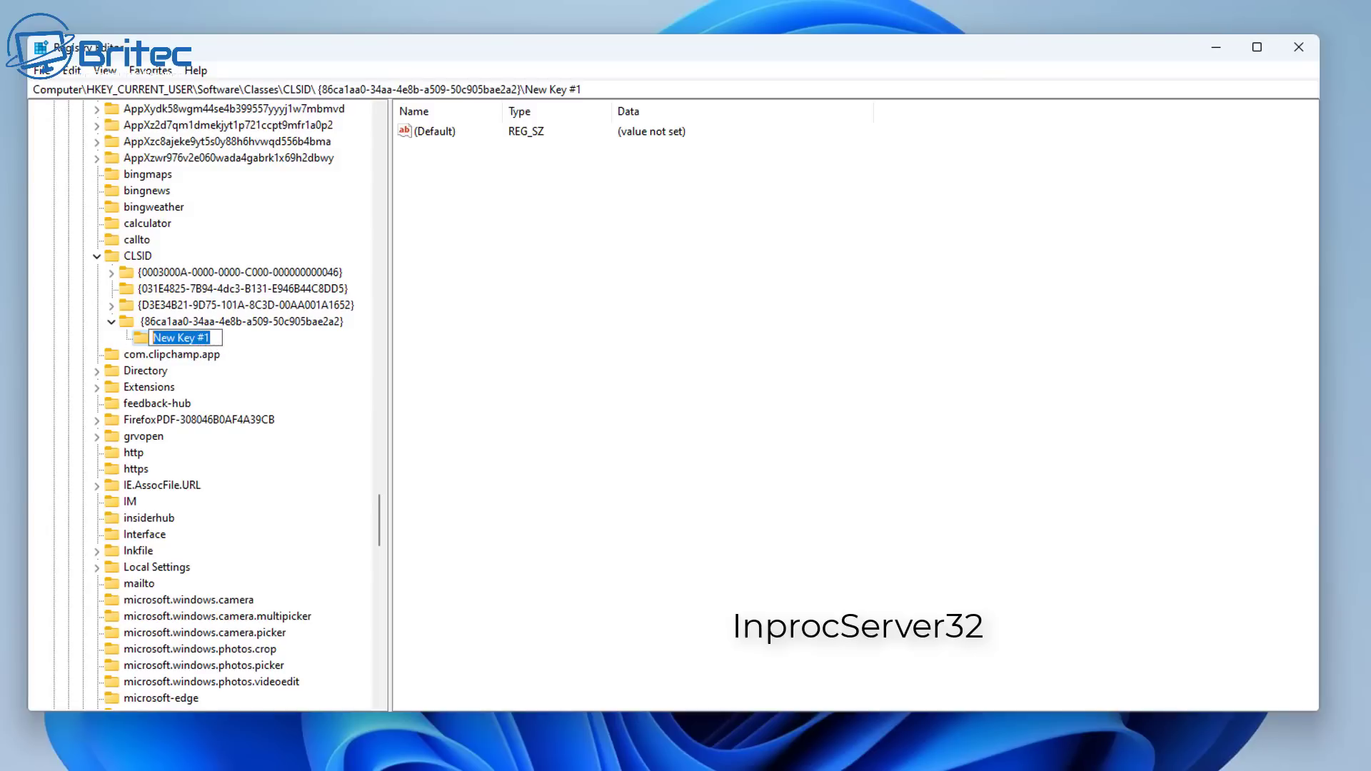
type("InprocServer32")
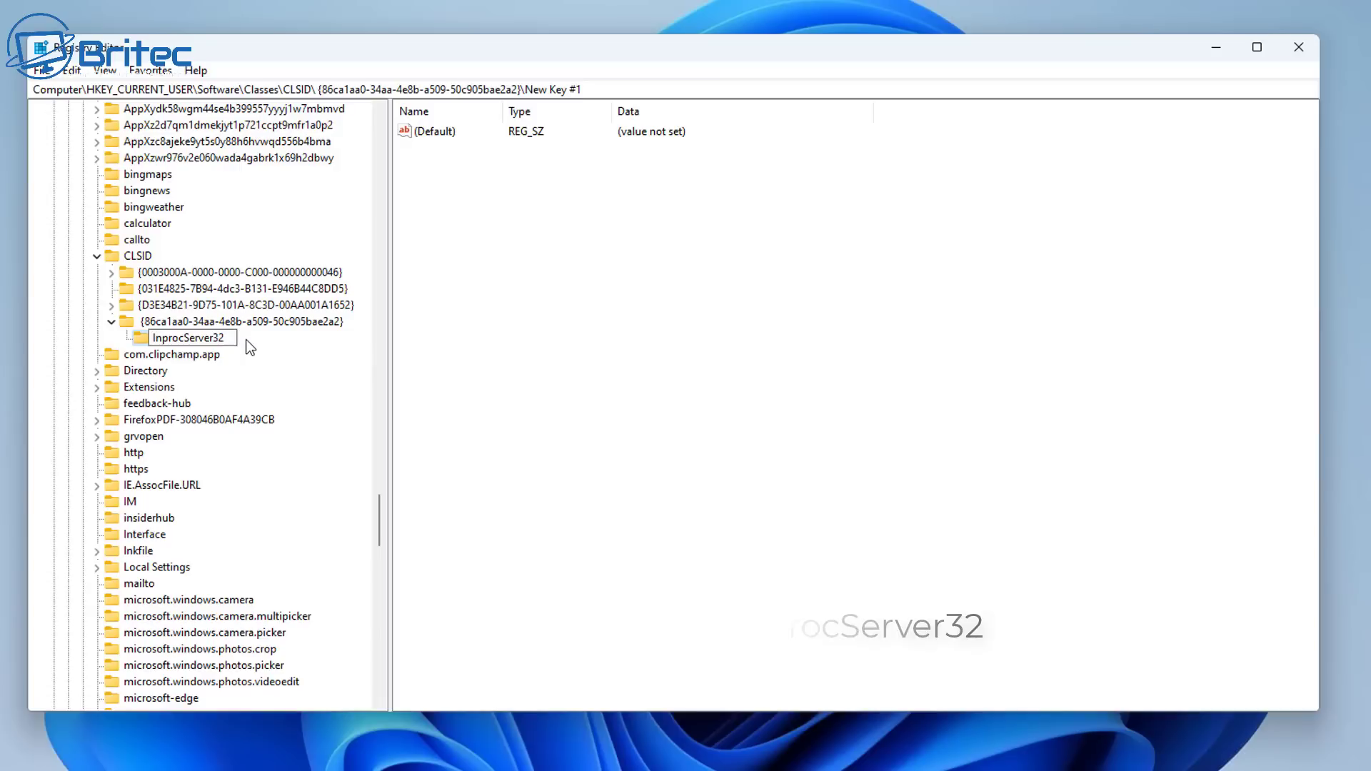
key("Return")
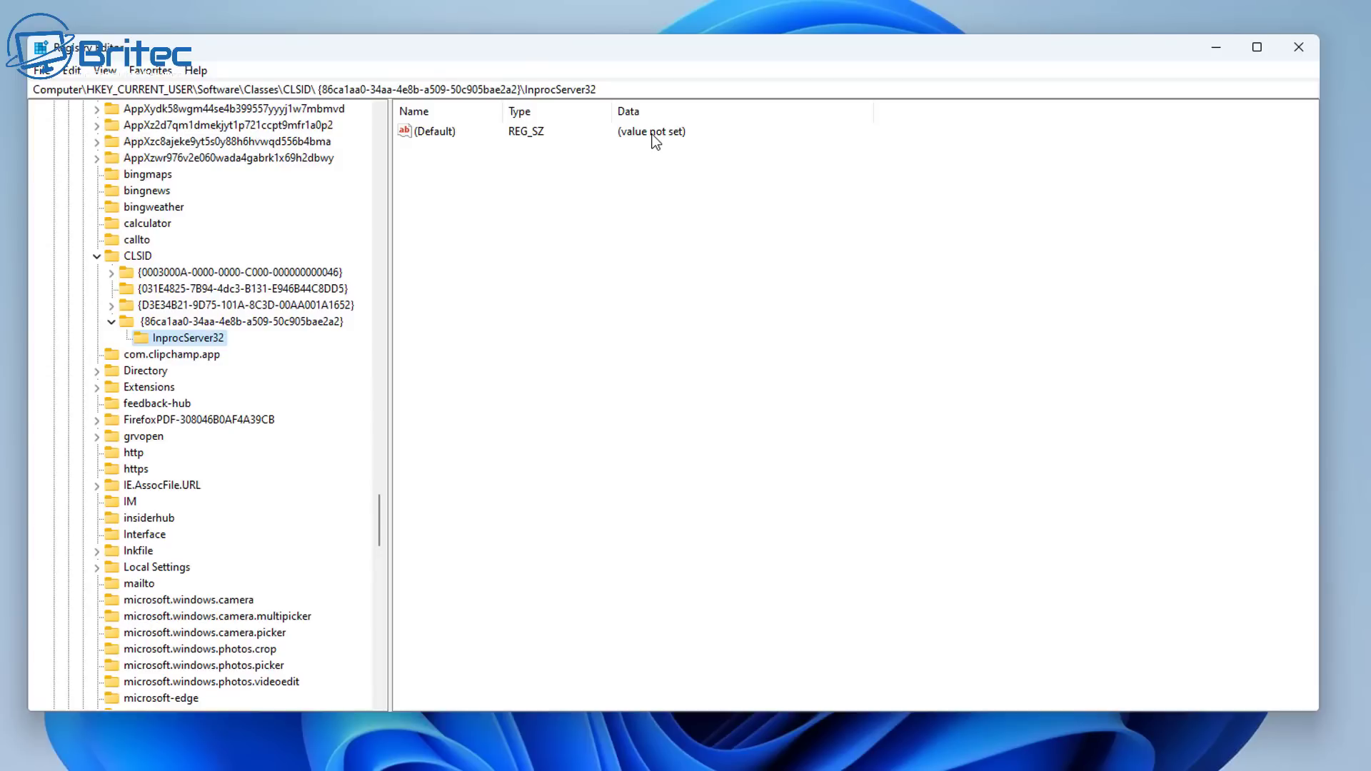
- Set InprocServer32's (Default) value to empty data and close Registry Editor
double_click(429, 132)
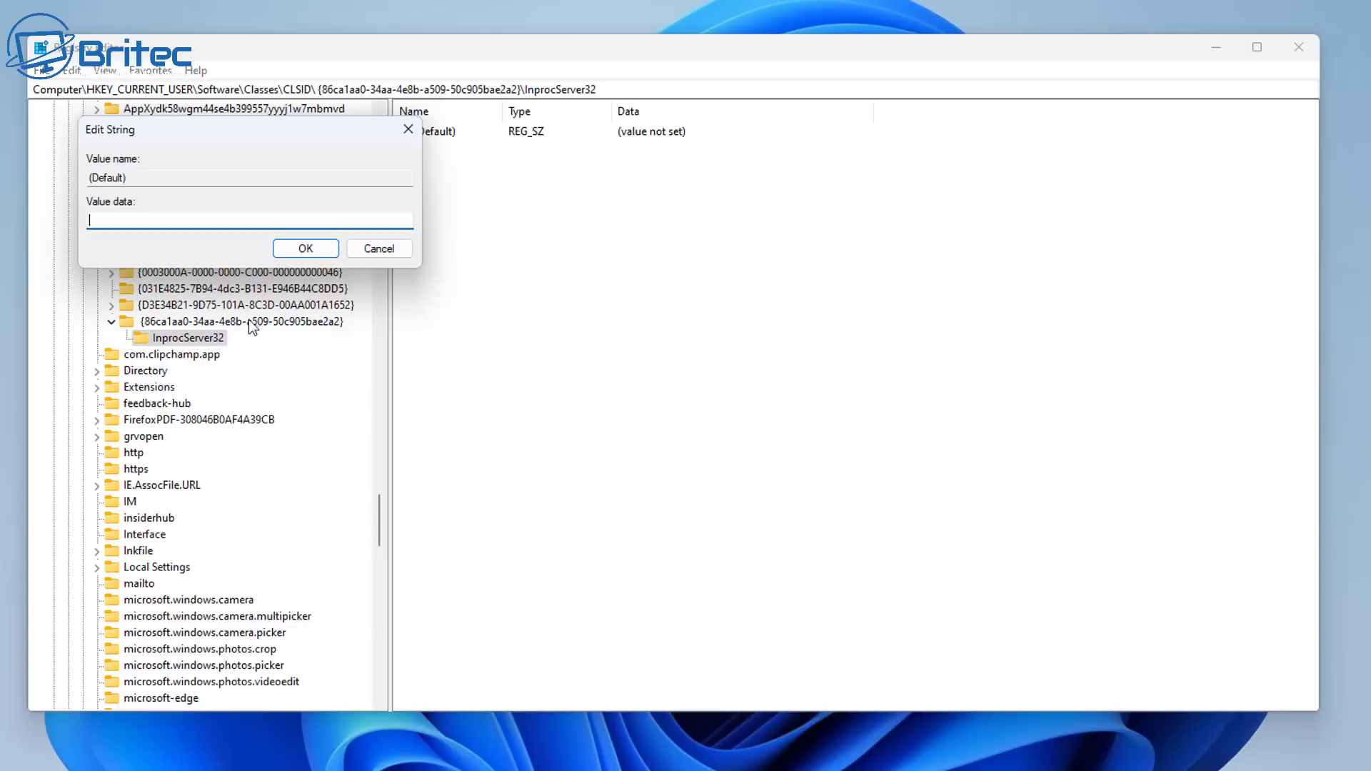
left_click(306, 248)
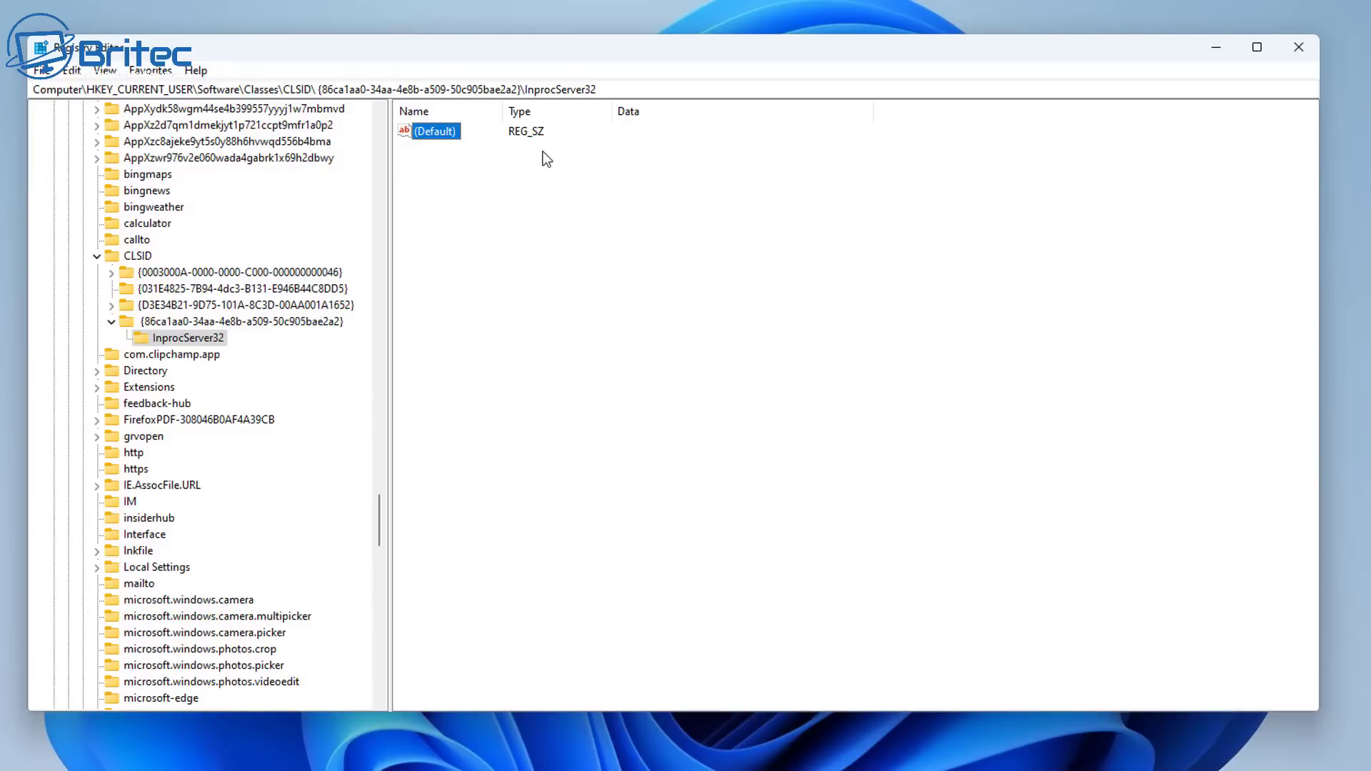
left_click(1295, 50)
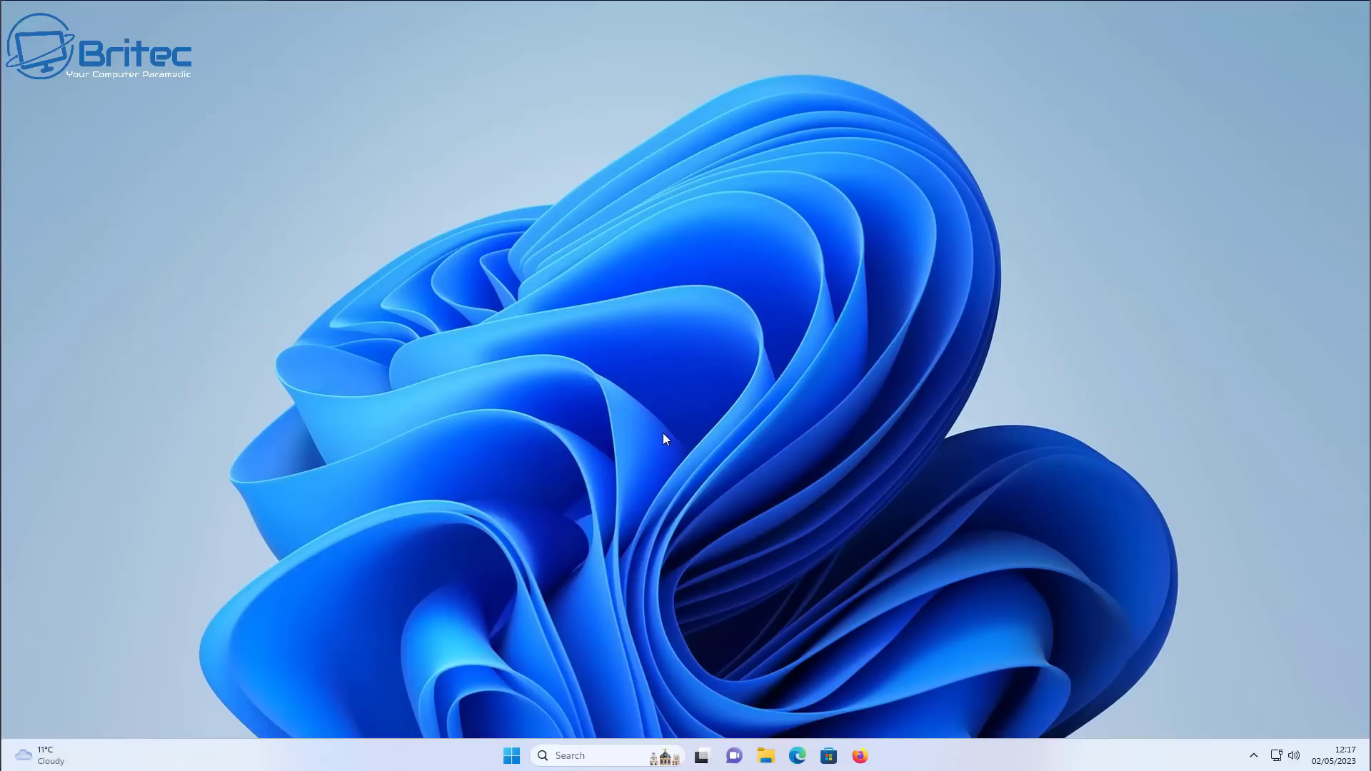
- Restart Windows Explorer from Task Manager, then close Task Manager
right_click(516, 761)
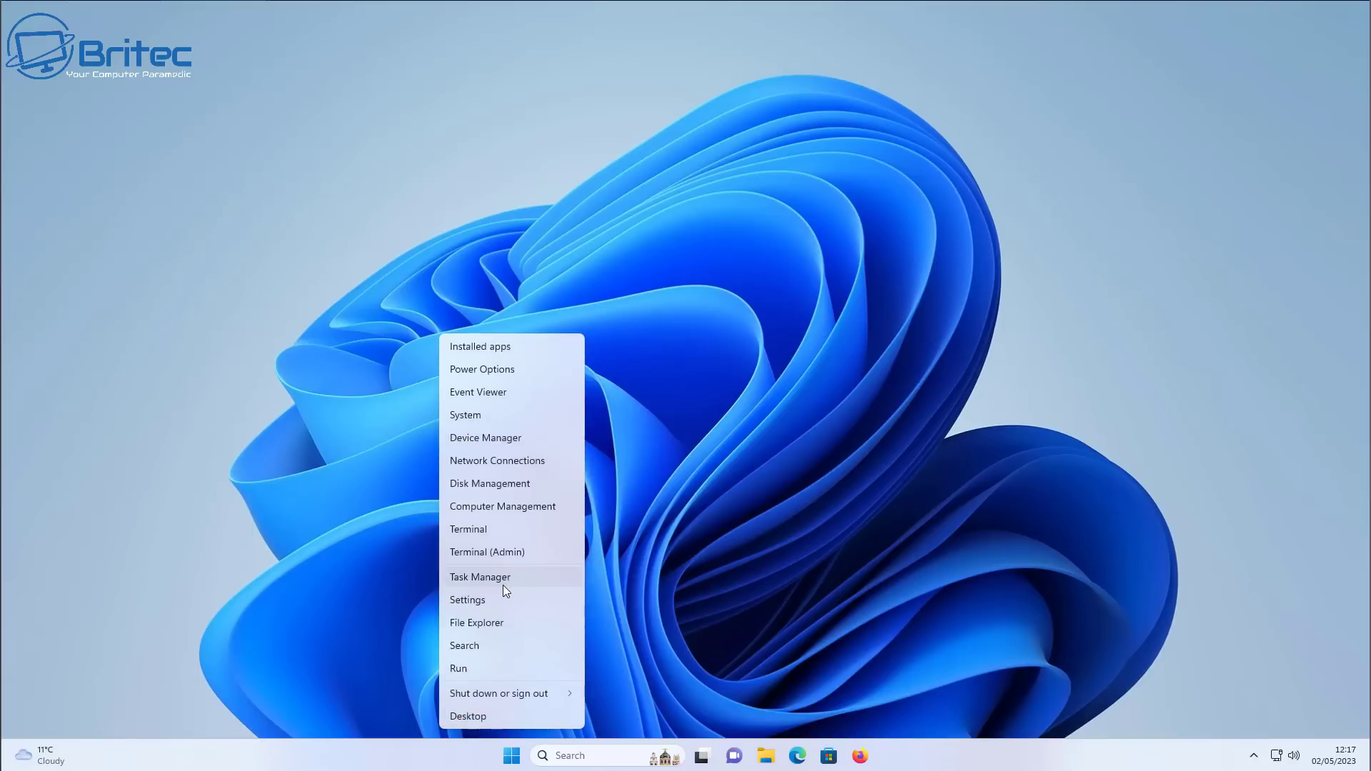
left_click(505, 586)
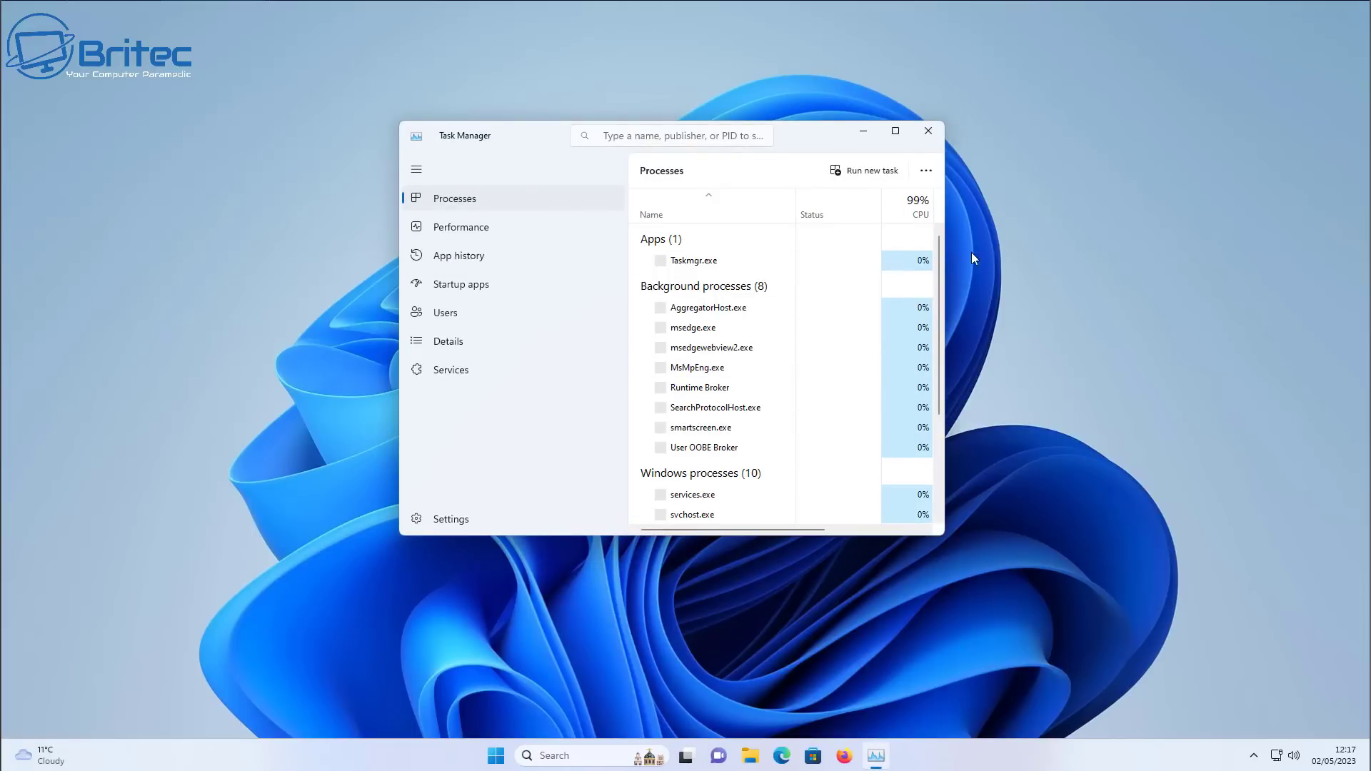
left_click_drag(940, 263, 939, 517)
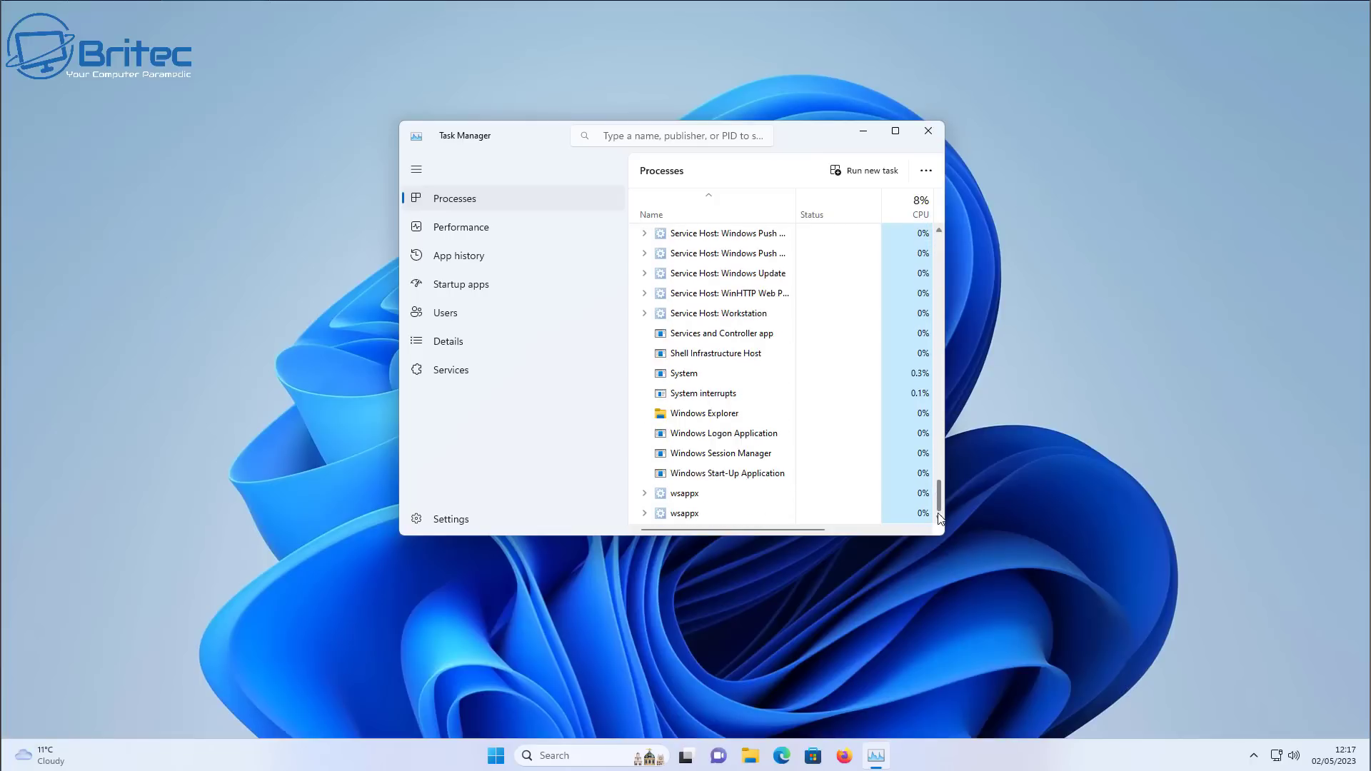
right_click(713, 417)
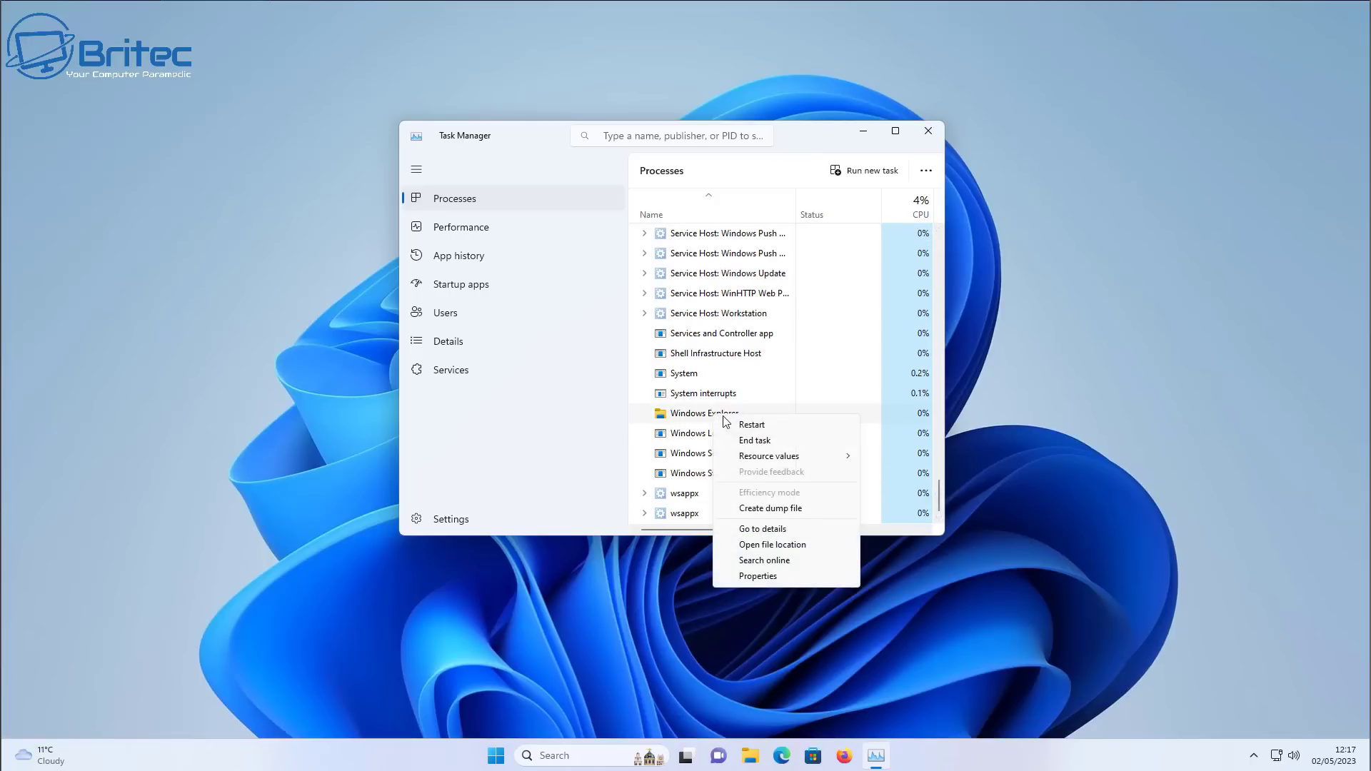
left_click(750, 426)
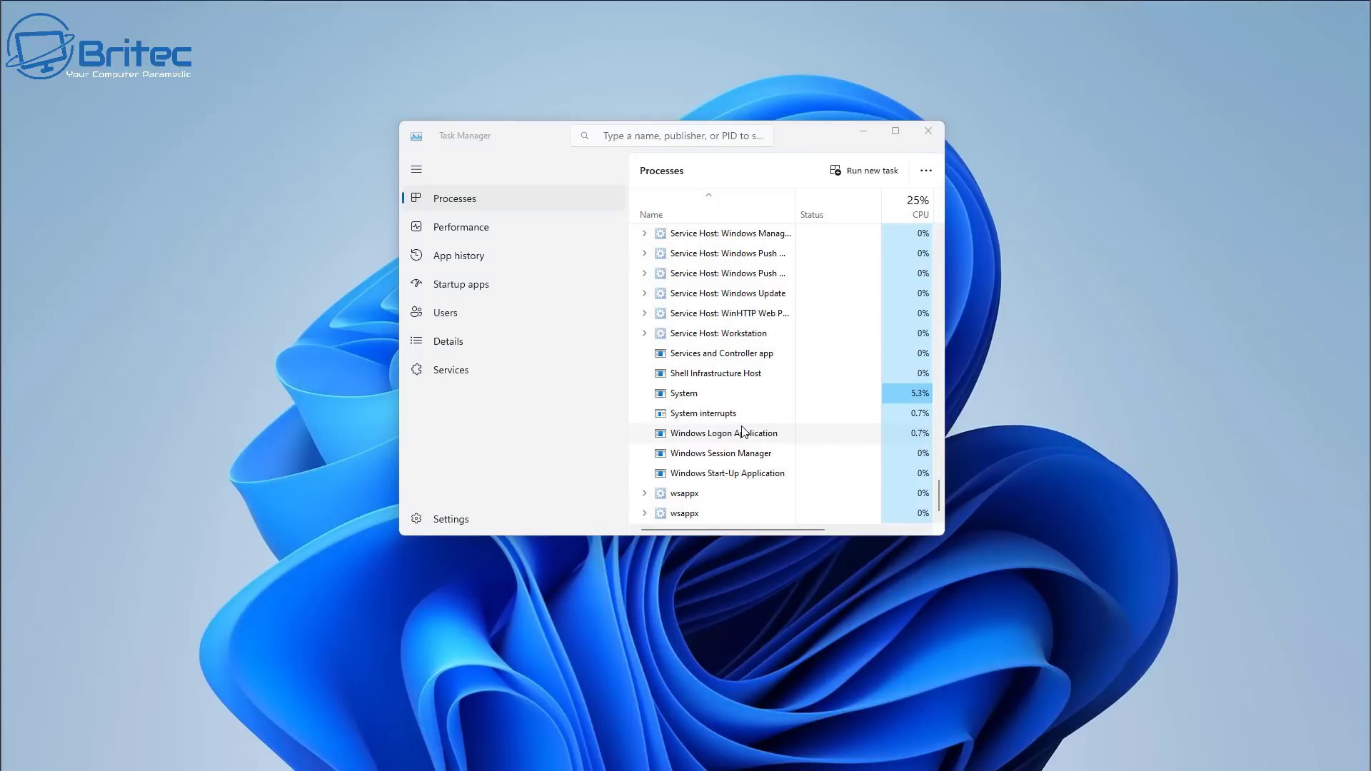
left_click(929, 137)
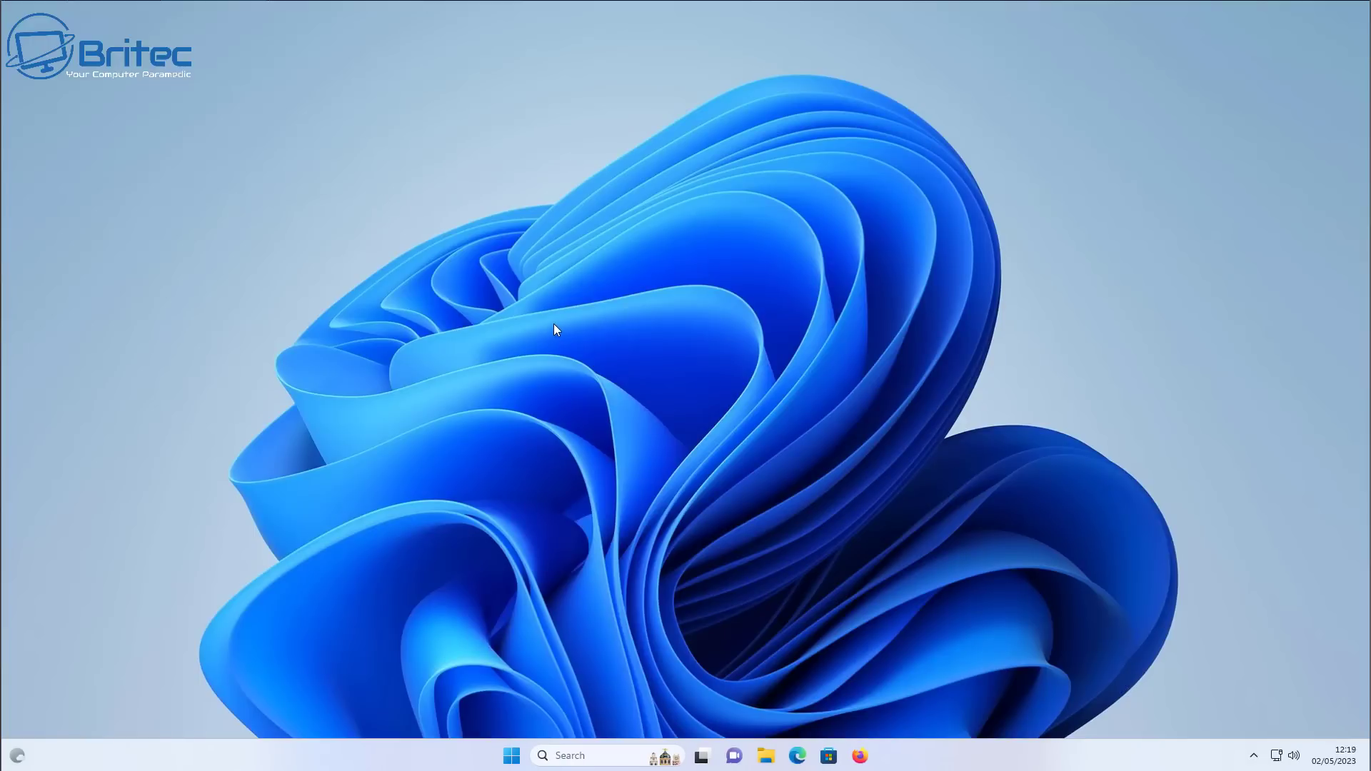
right_click(598, 285)
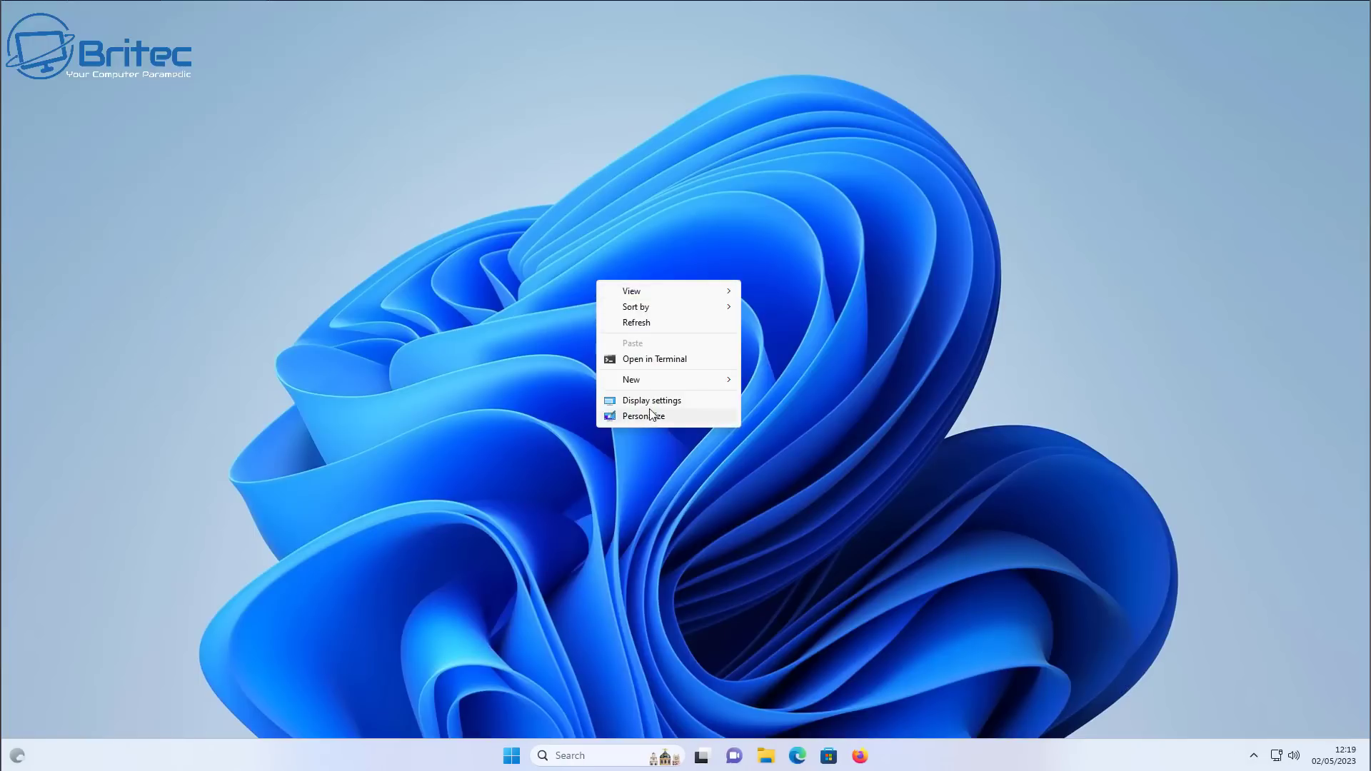
mouse_move(645, 299)
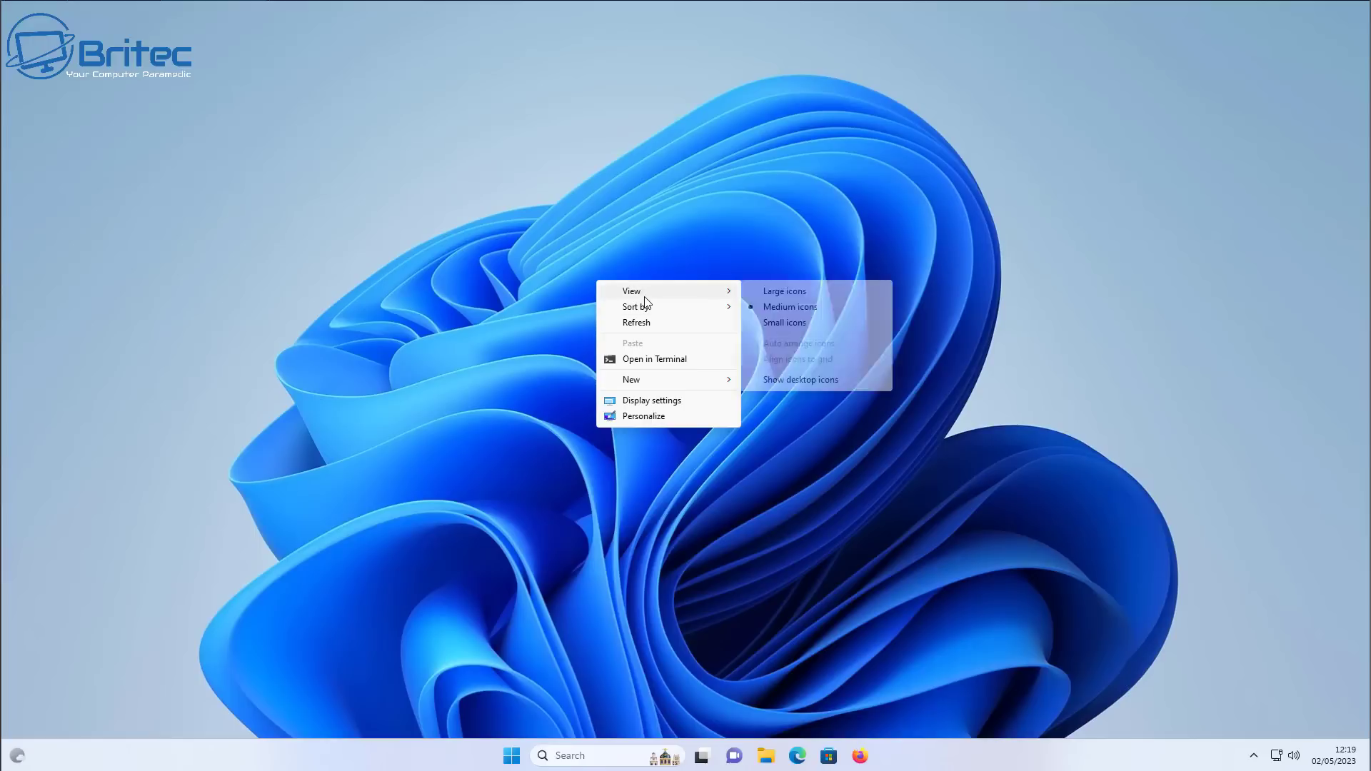
left_click(498, 407)
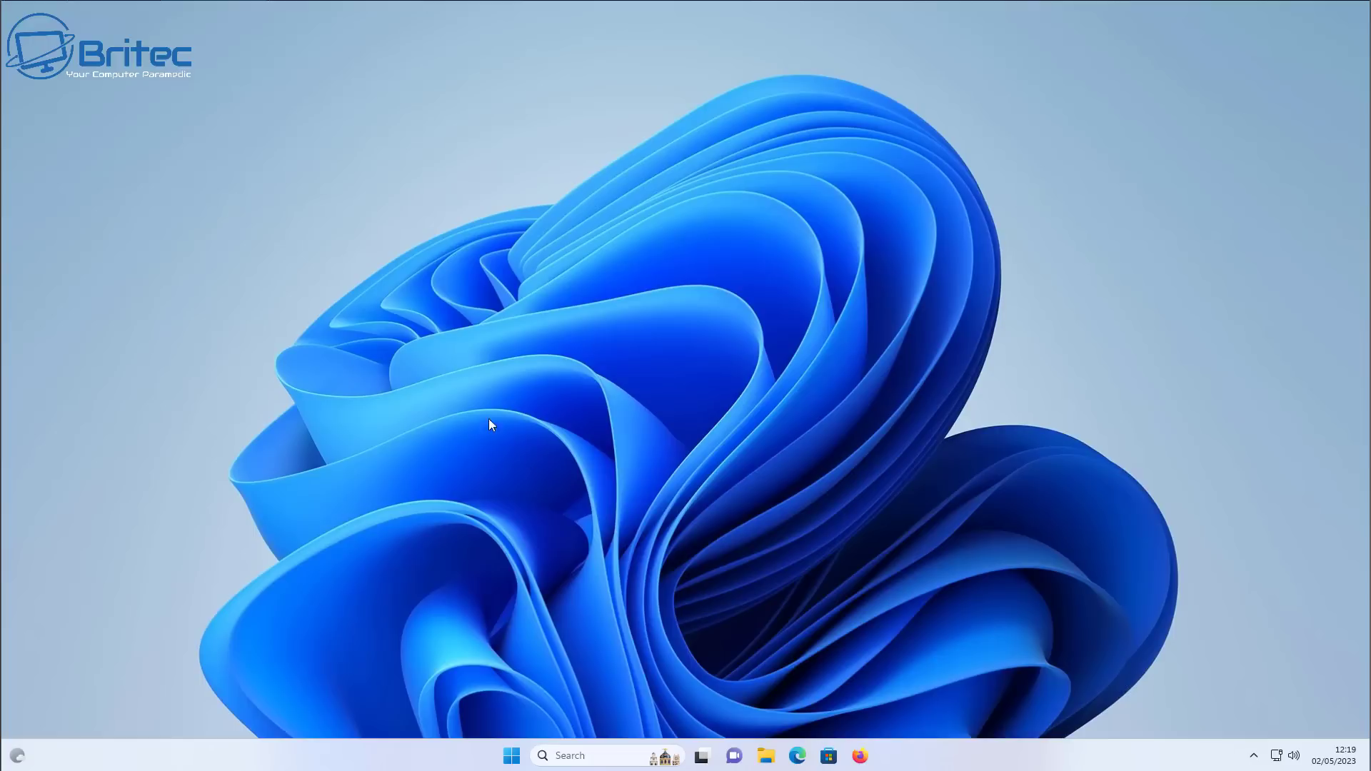
left_click(766, 755)
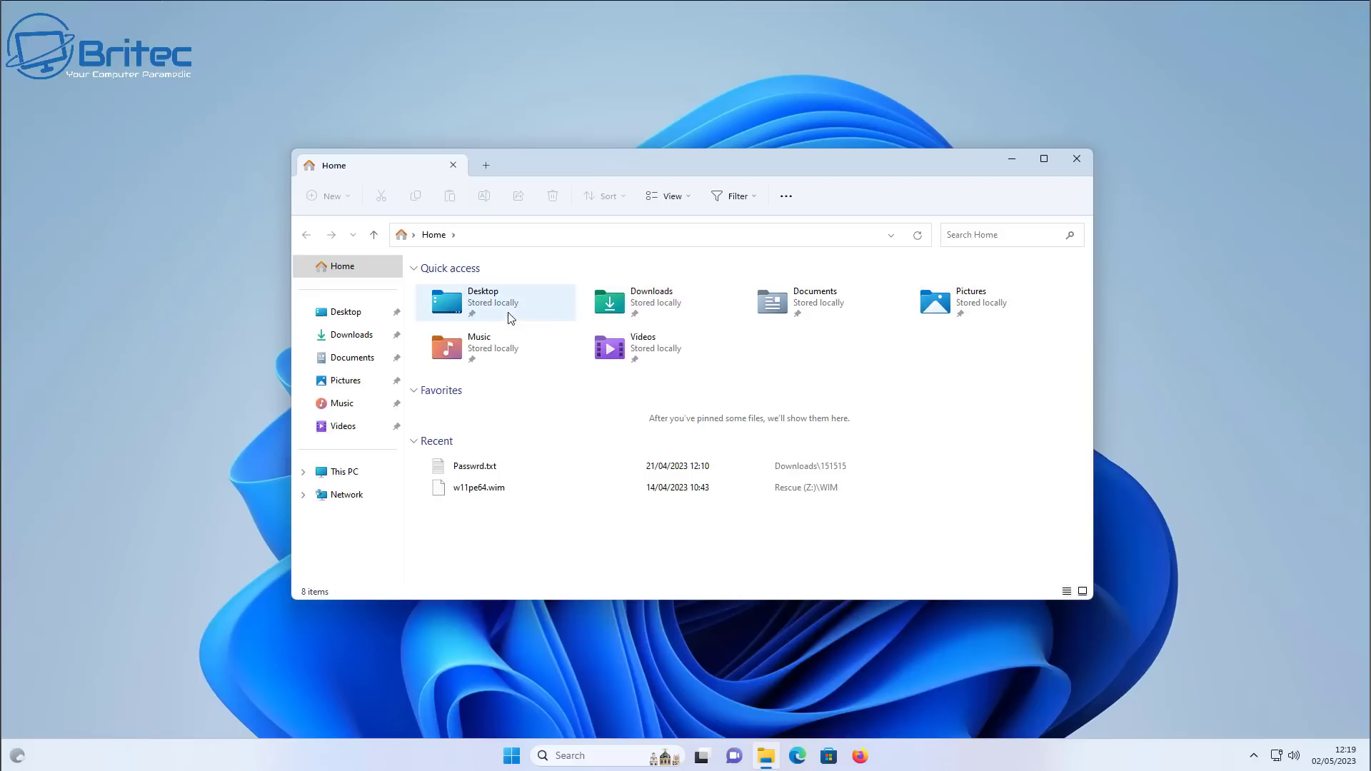
left_click(828, 307)
double_click(828, 307)
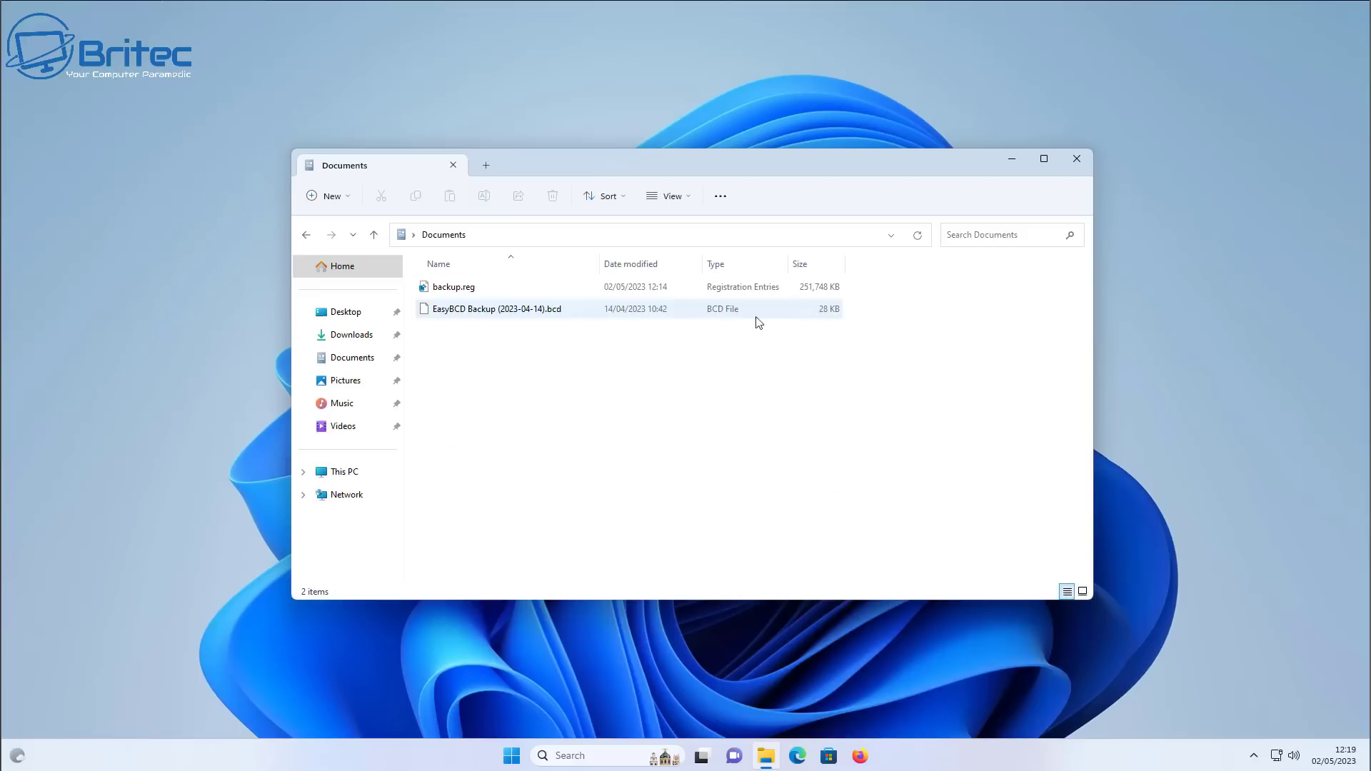
right_click(576, 360)
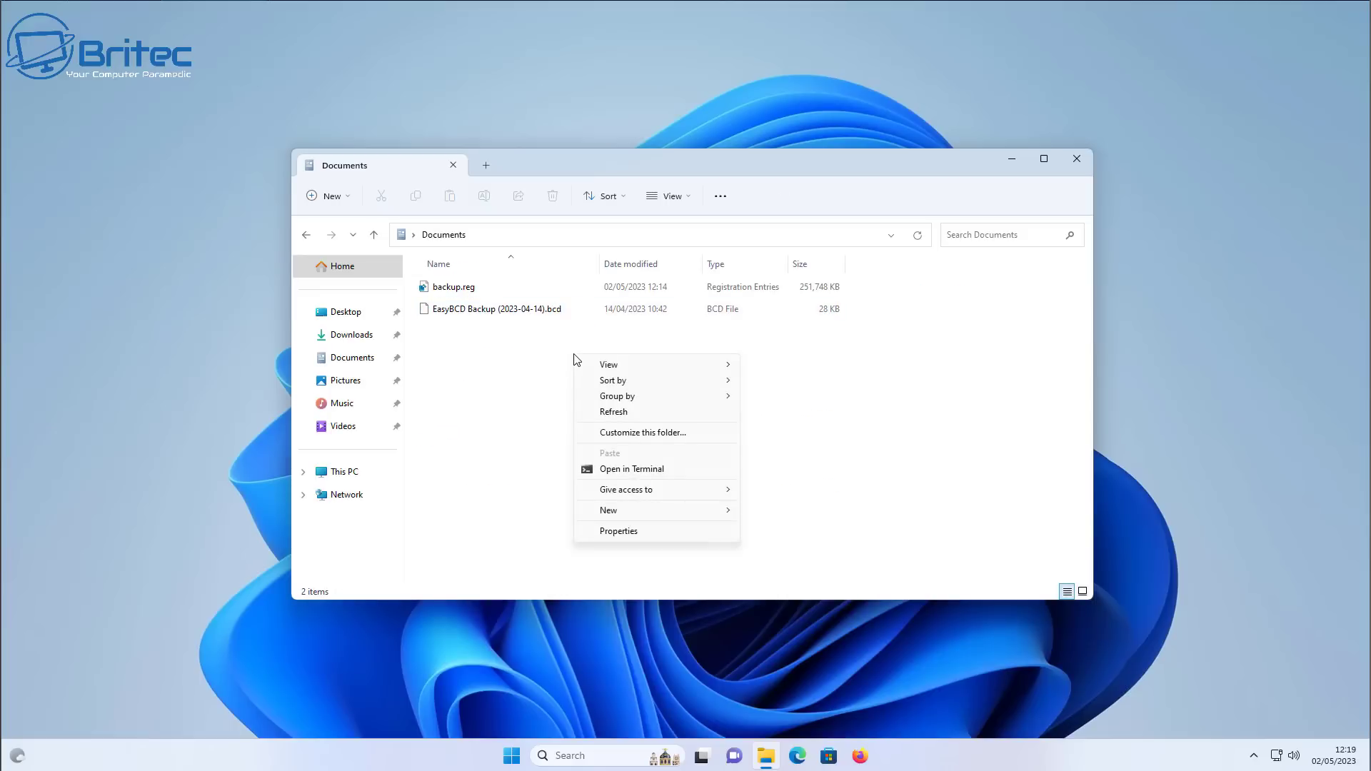
left_click(555, 364)
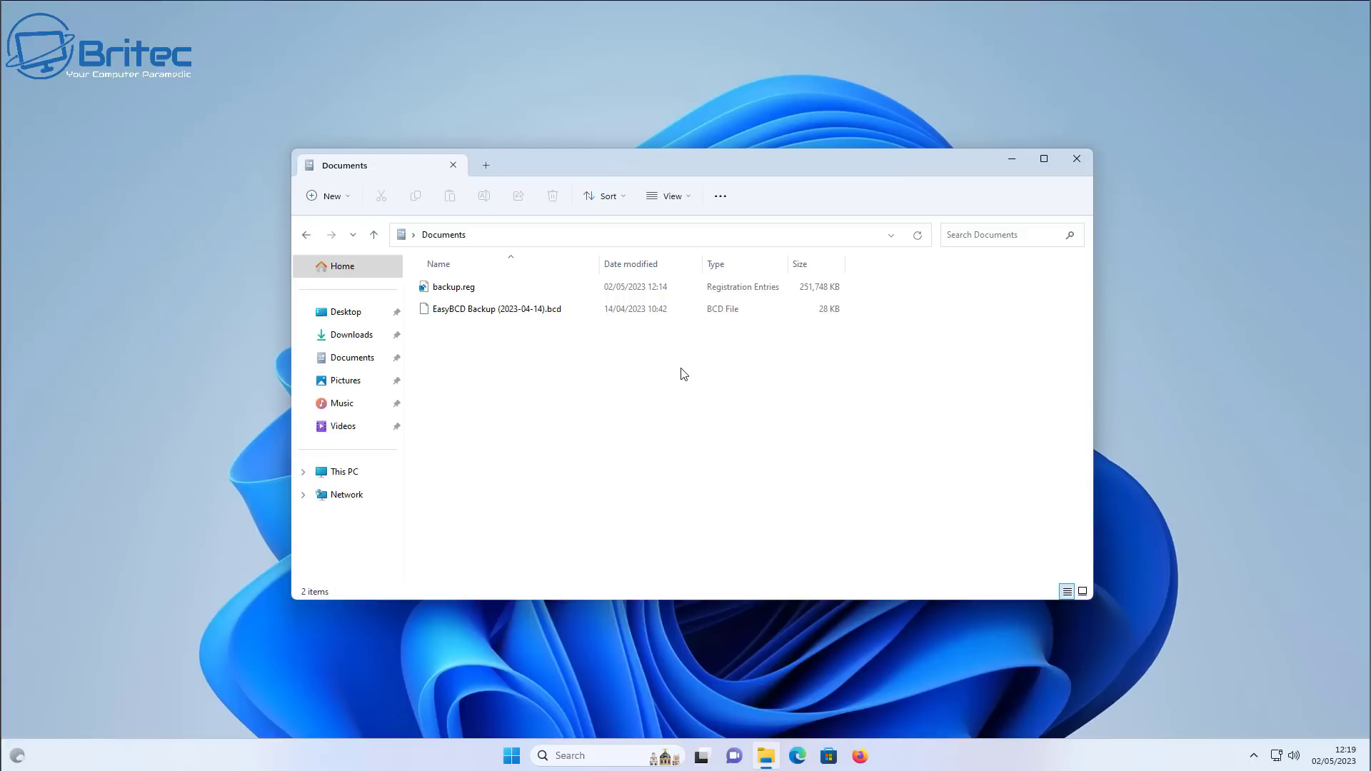
right_click(712, 371)
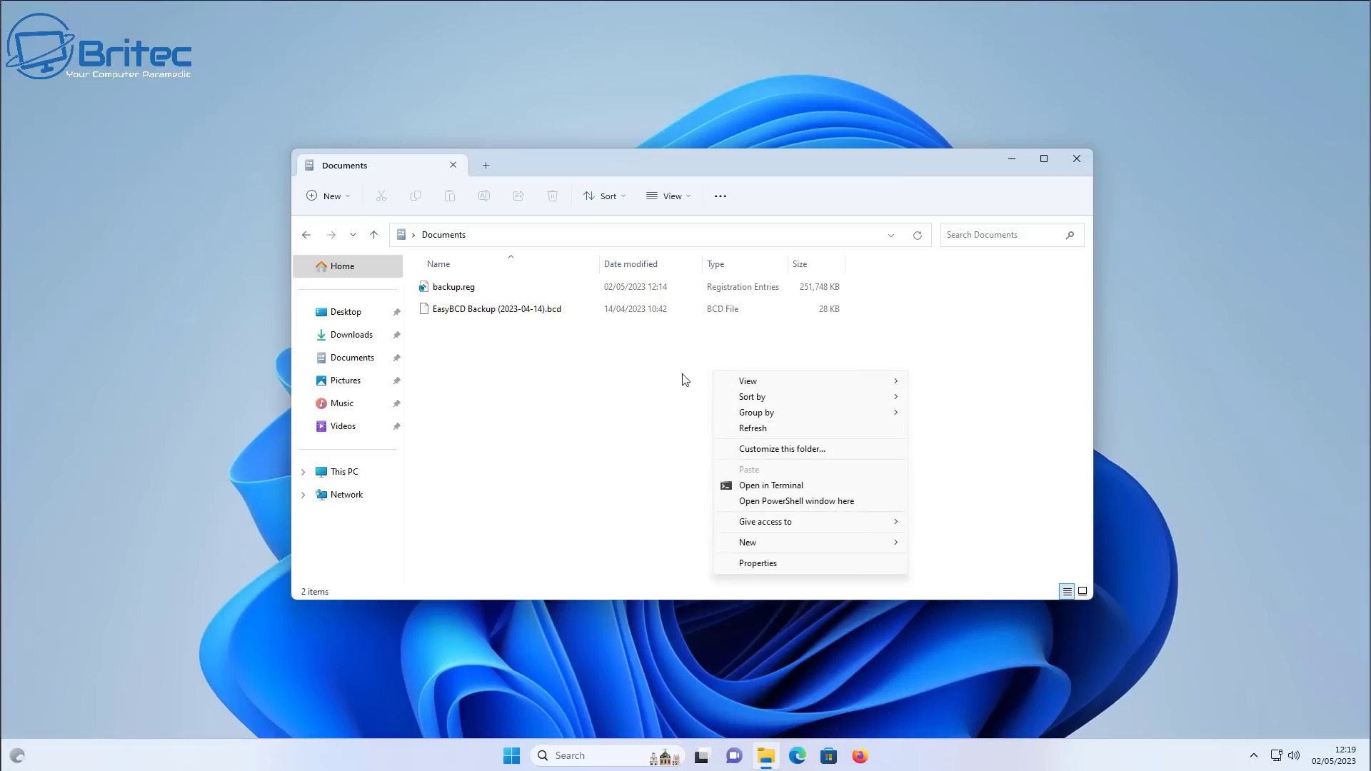
left_click(620, 382)
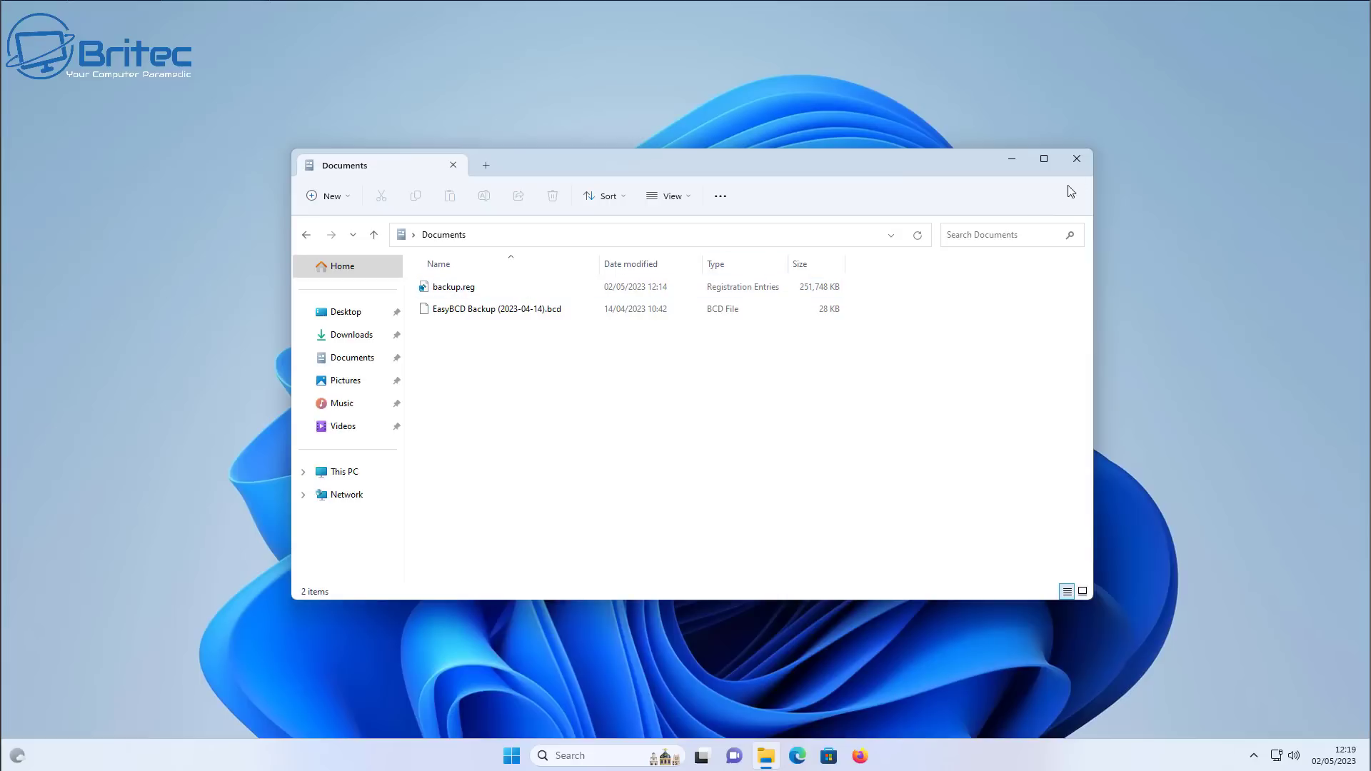
left_click(1082, 161)
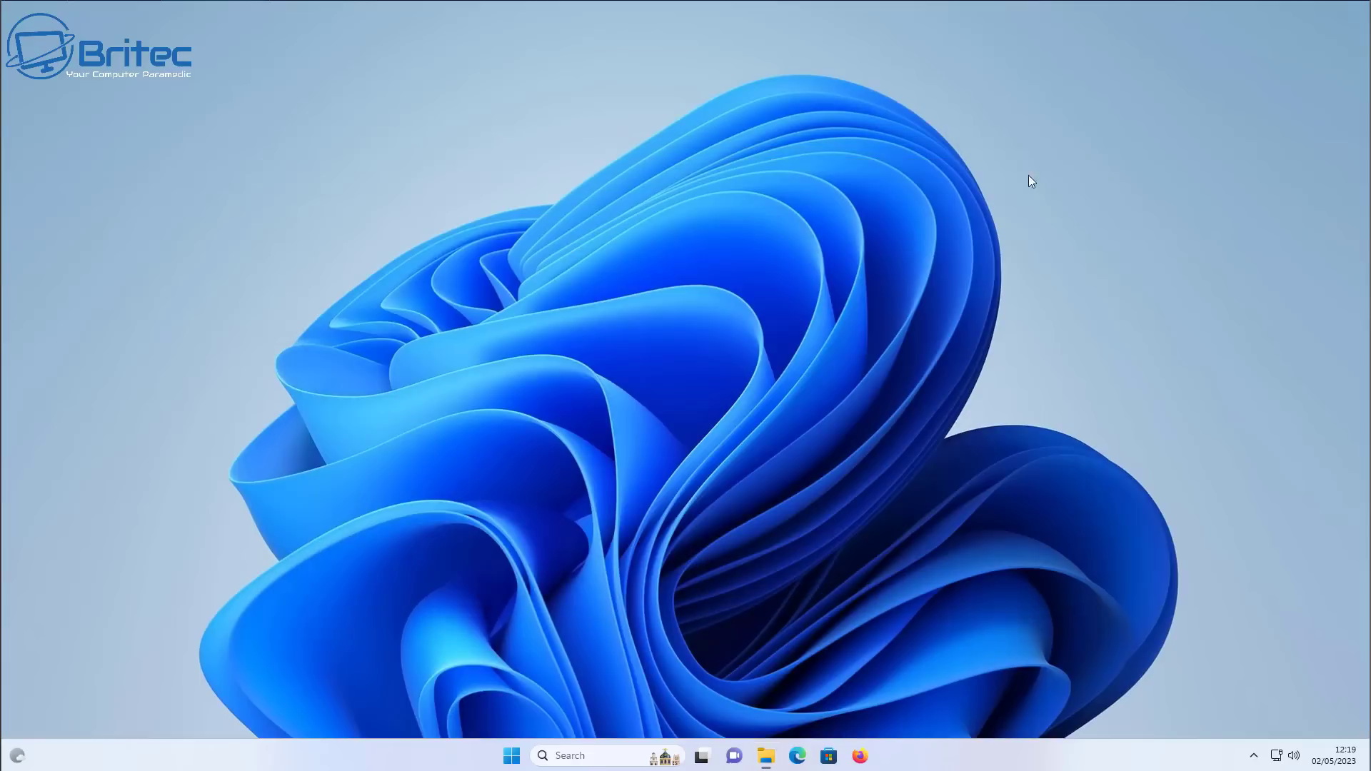
- Run winver from the Run dialog to show the Windows version
right_click(619, 284)
left_click(590, 284)
right_click(511, 755)
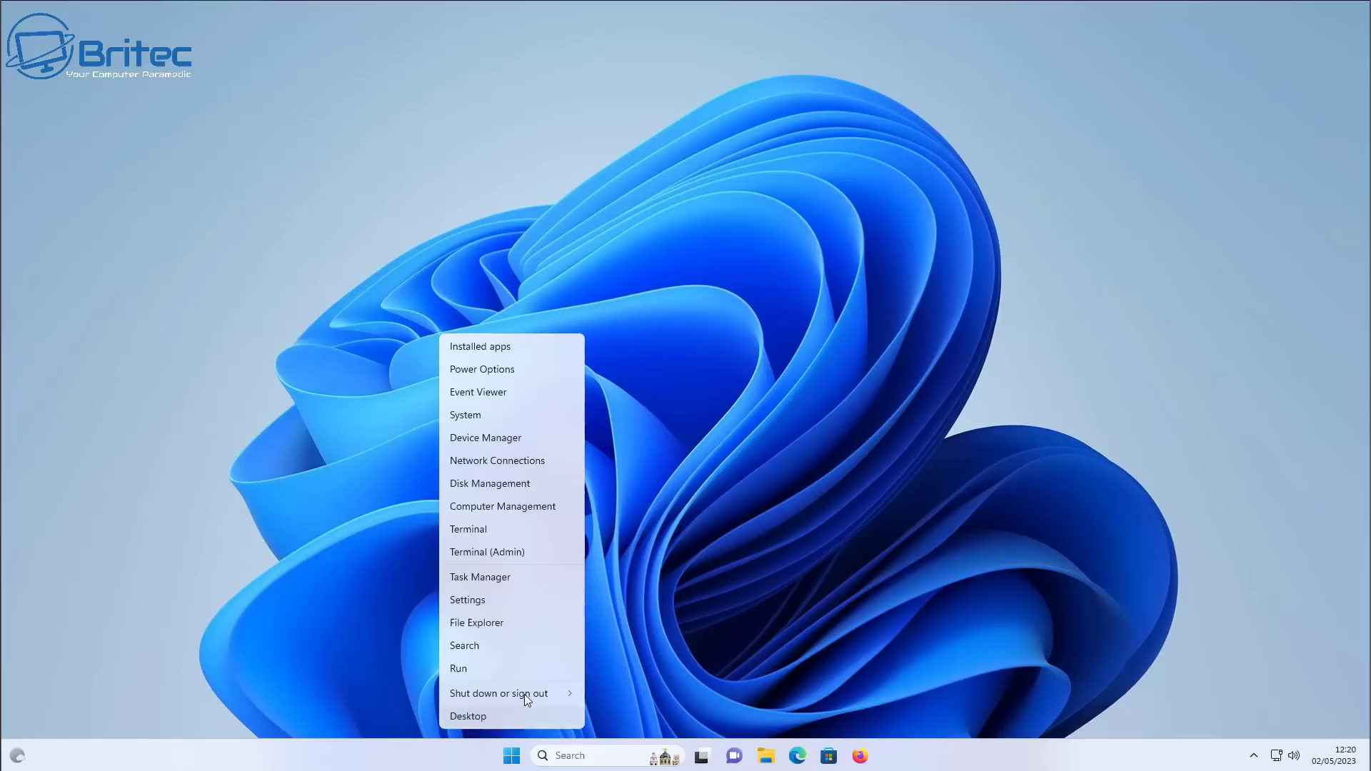
left_click(507, 669)
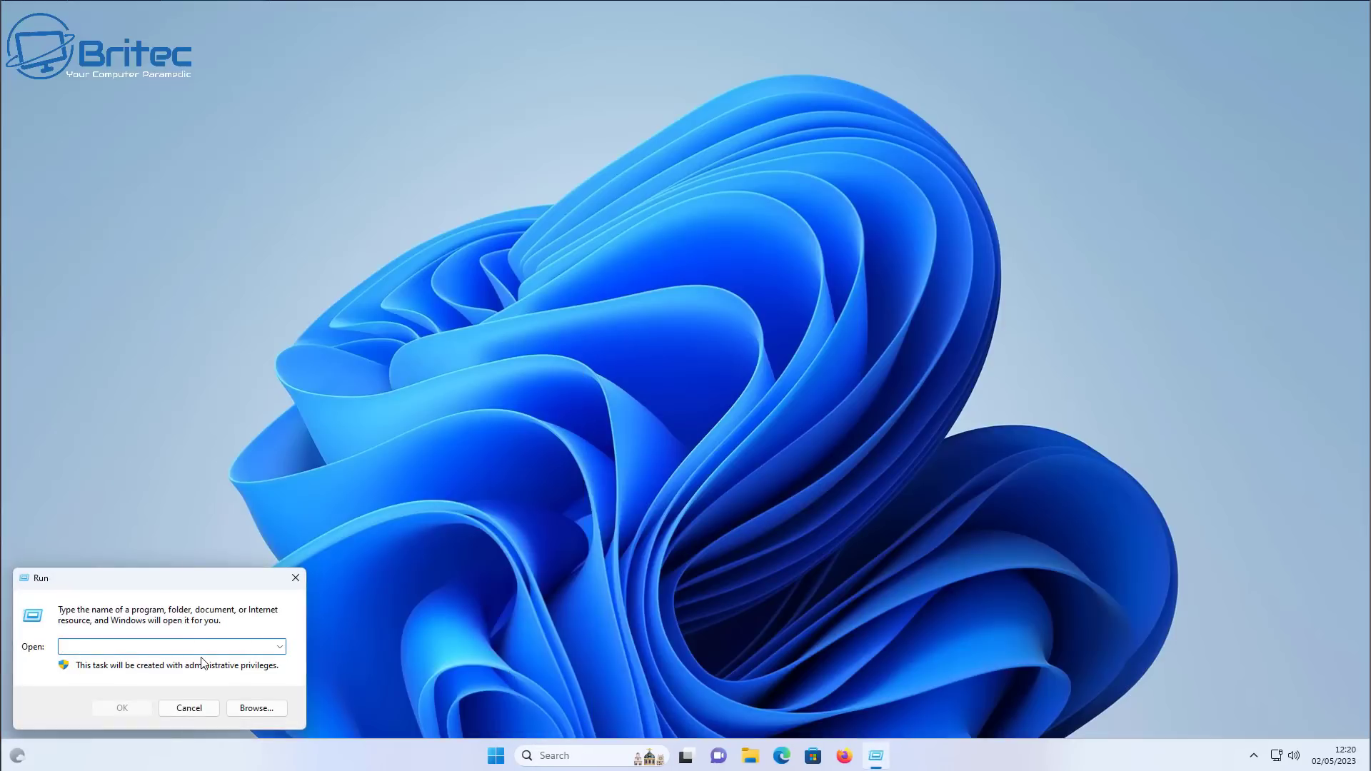
type("win")
left_click(122, 708)
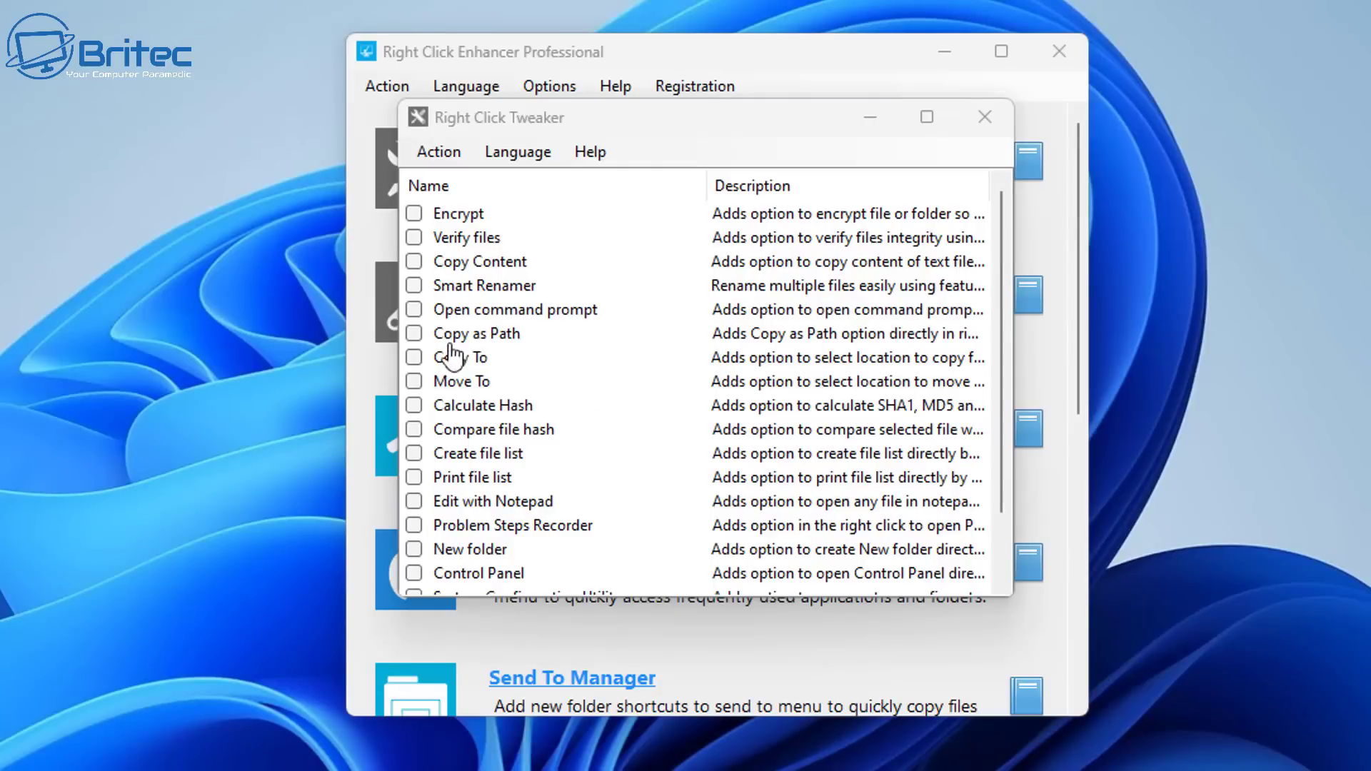
- Tick Open command prompt, Move To, Take Ownership, Control Panel and God Mode, then close both windows
left_click(414, 309)
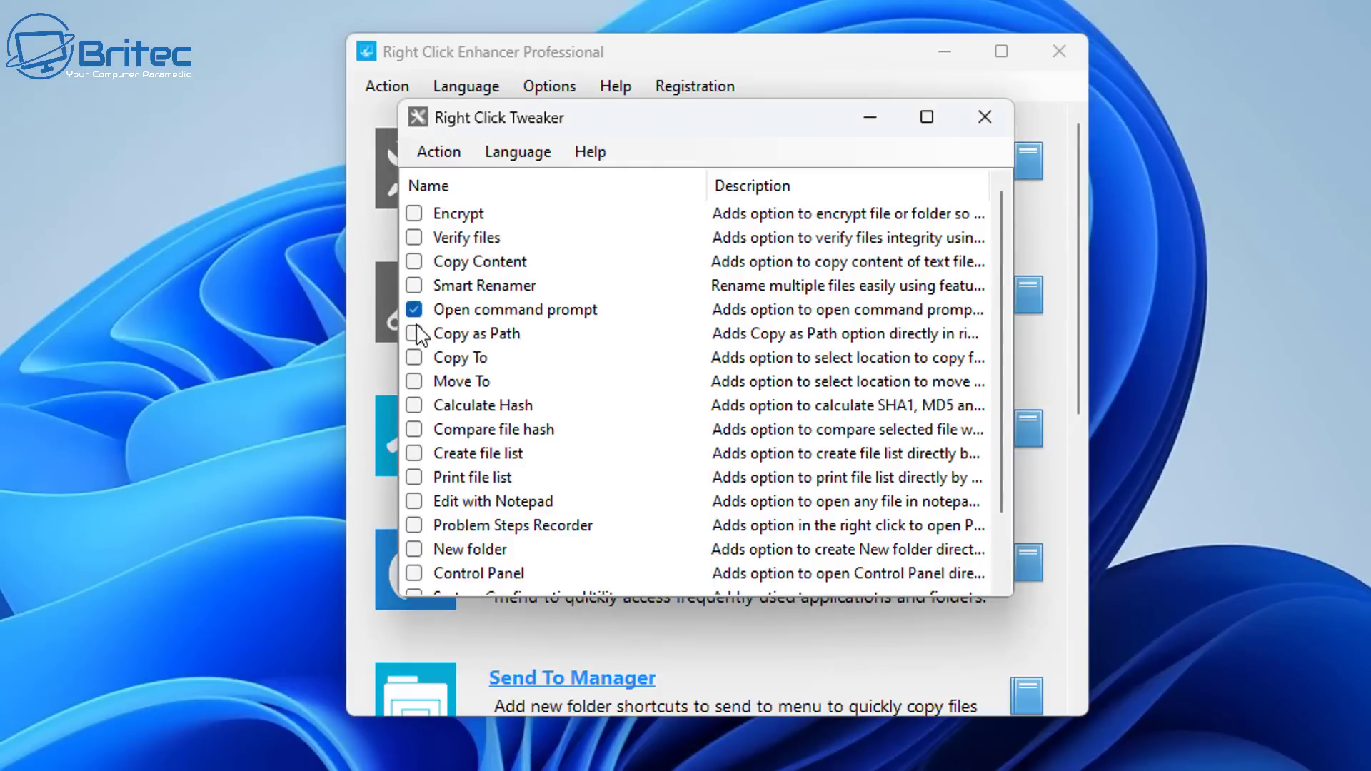
left_click(414, 381)
scroll(575, 515, "down", 1)
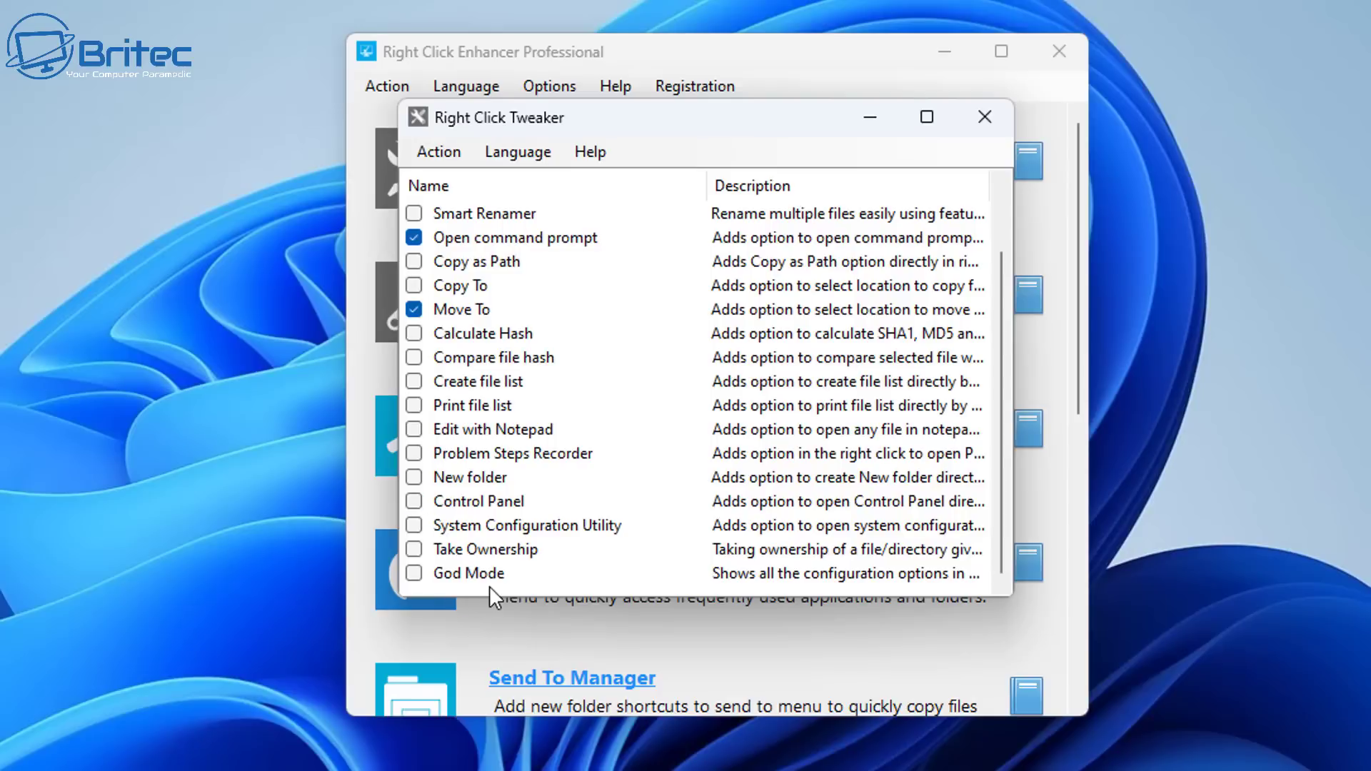
left_click(414, 549)
left_click(412, 501)
left_click(414, 574)
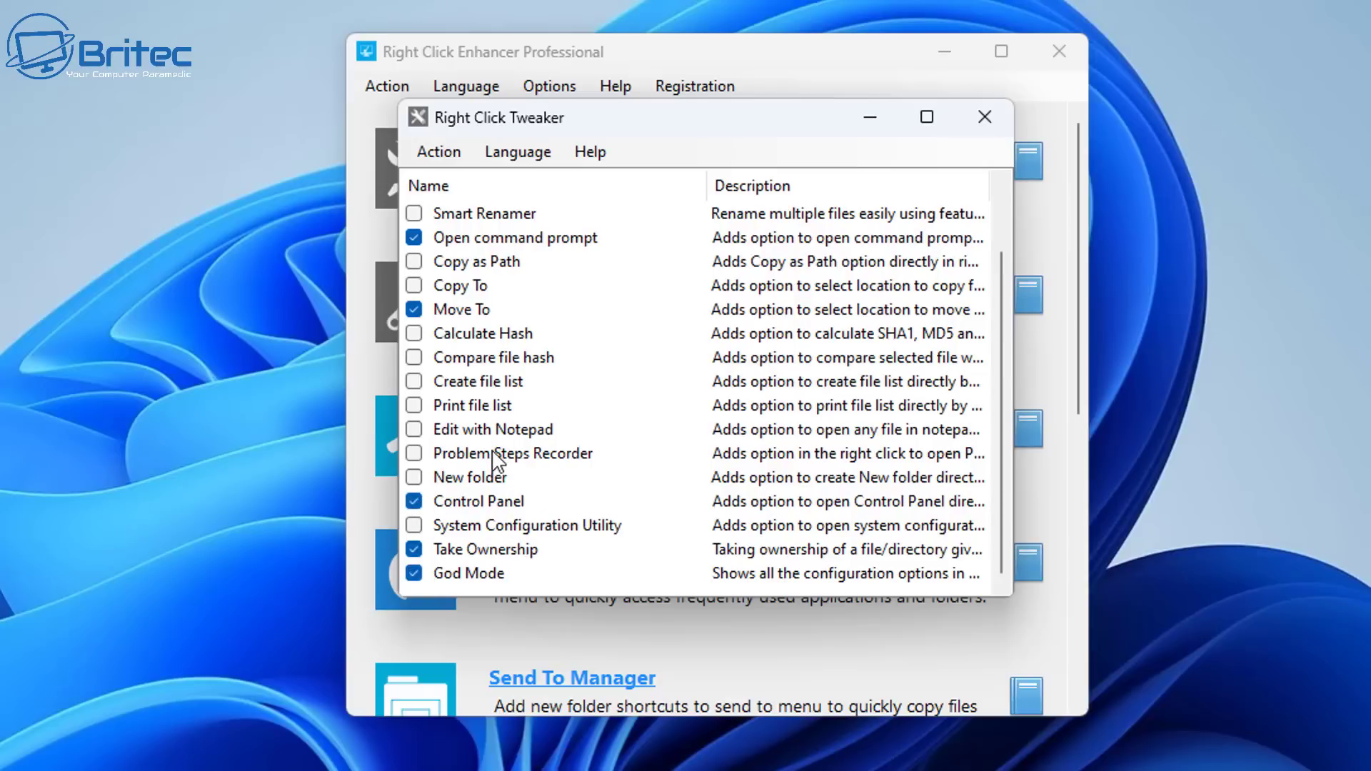
scroll(498, 461, "up", 1)
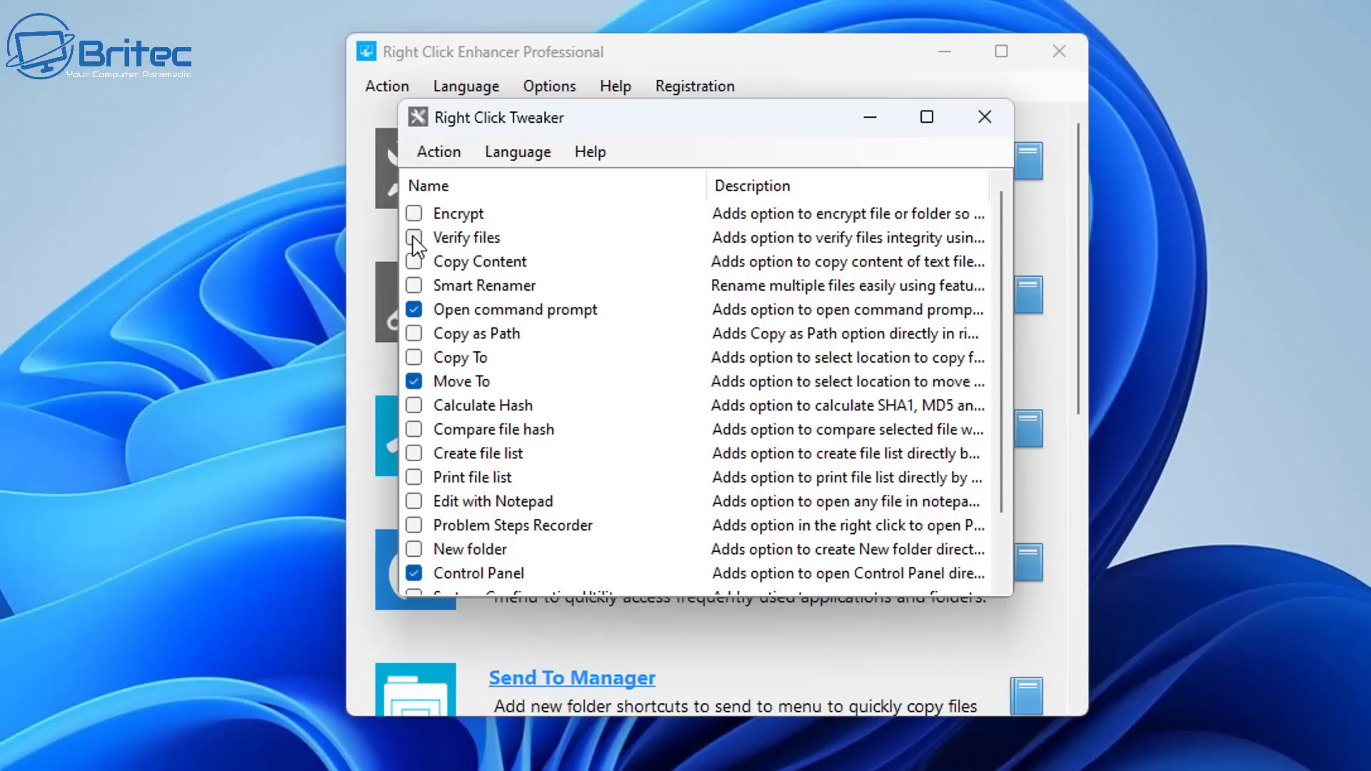
scroll(528, 357, "down", 1)
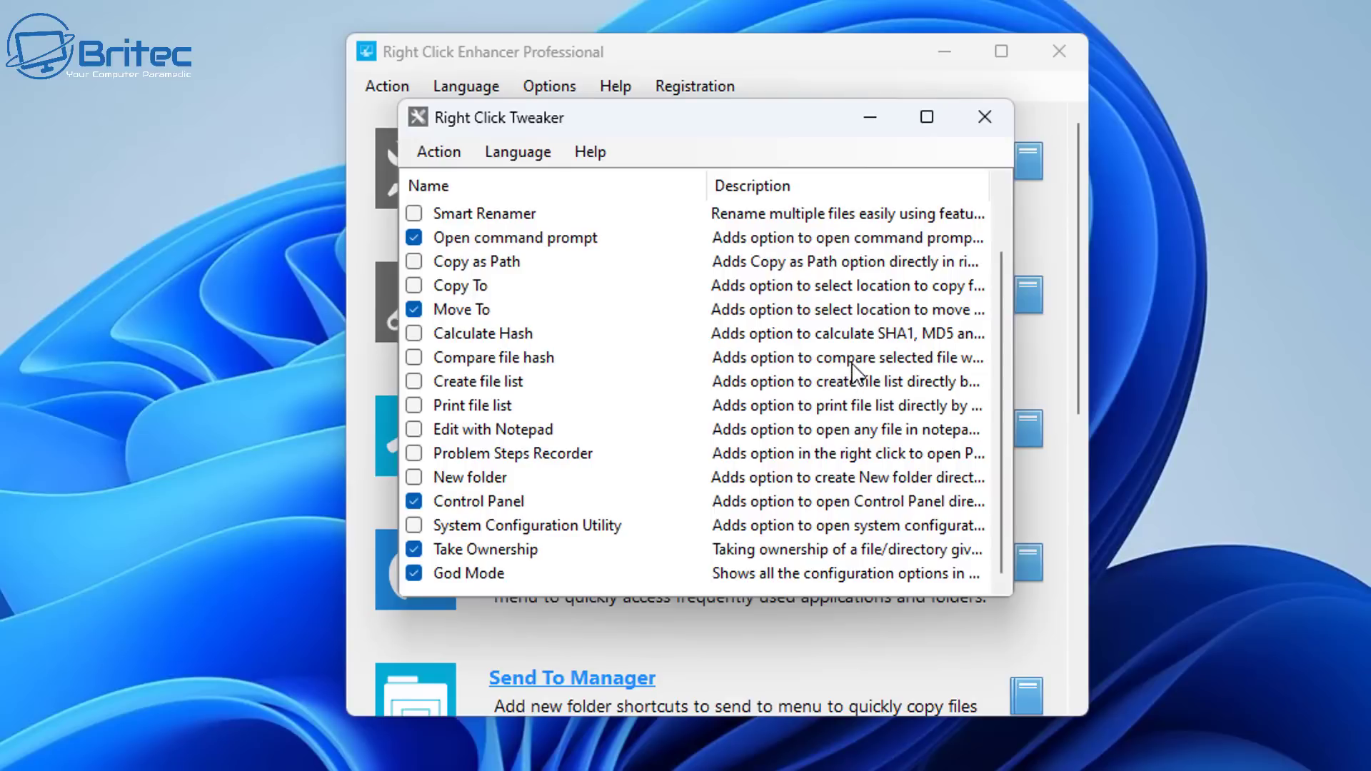
left_click(994, 113)
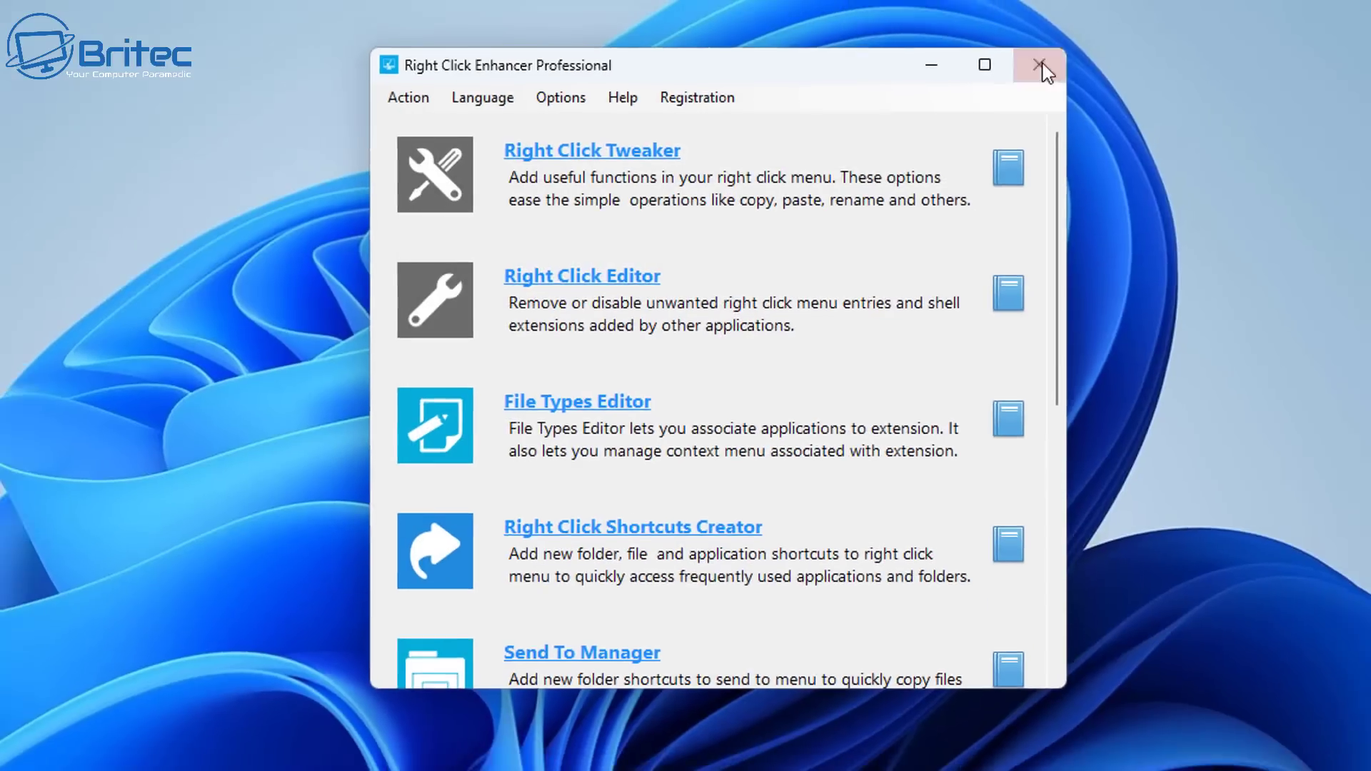
left_click(1039, 66)
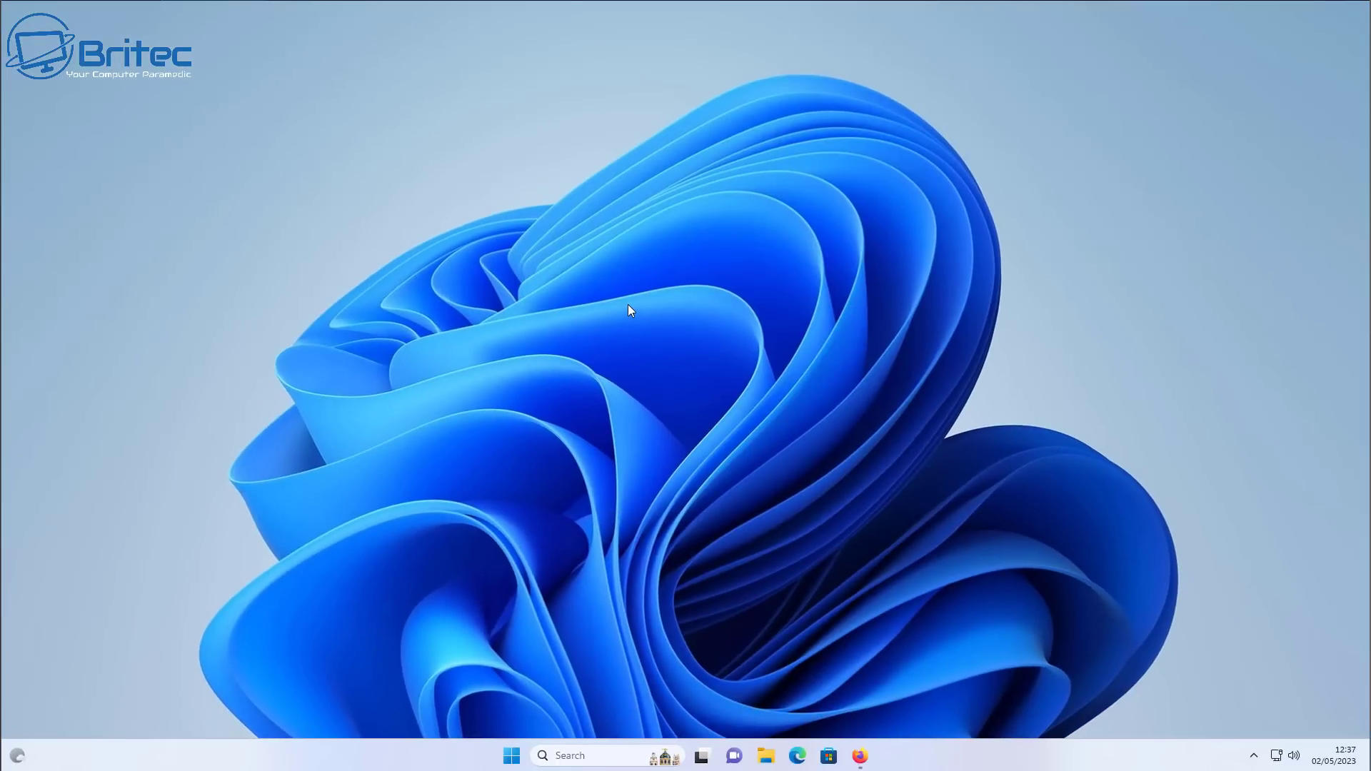
right_click(628, 308)
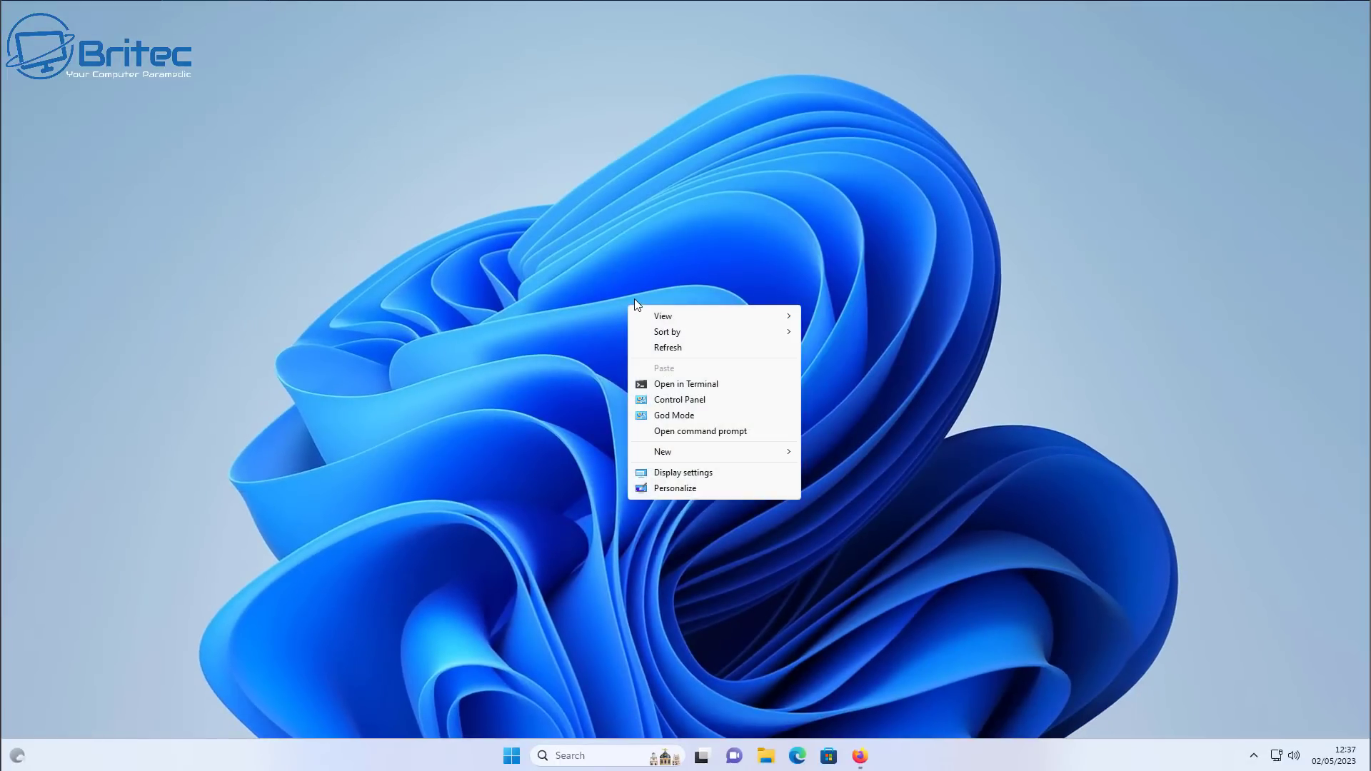
left_click(675, 404)
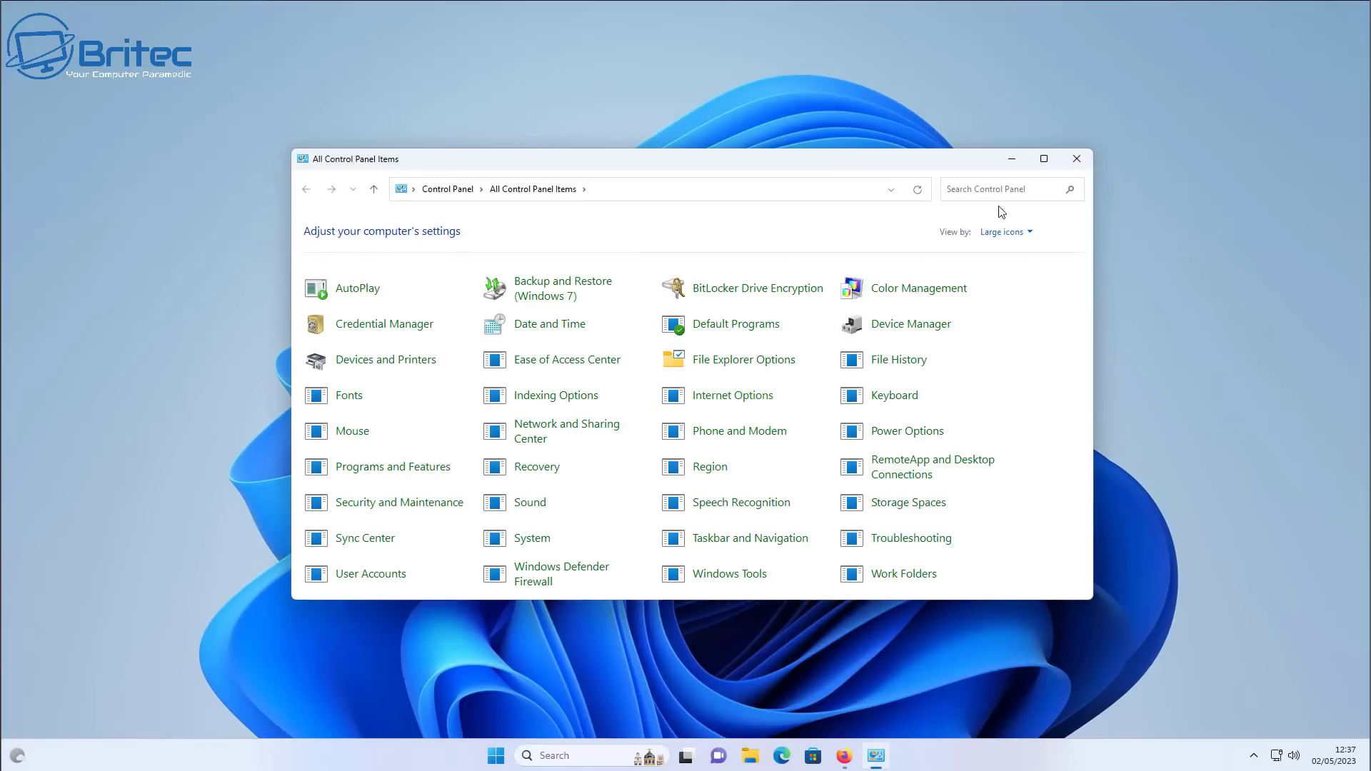
left_click(1076, 159)
right_click(687, 286)
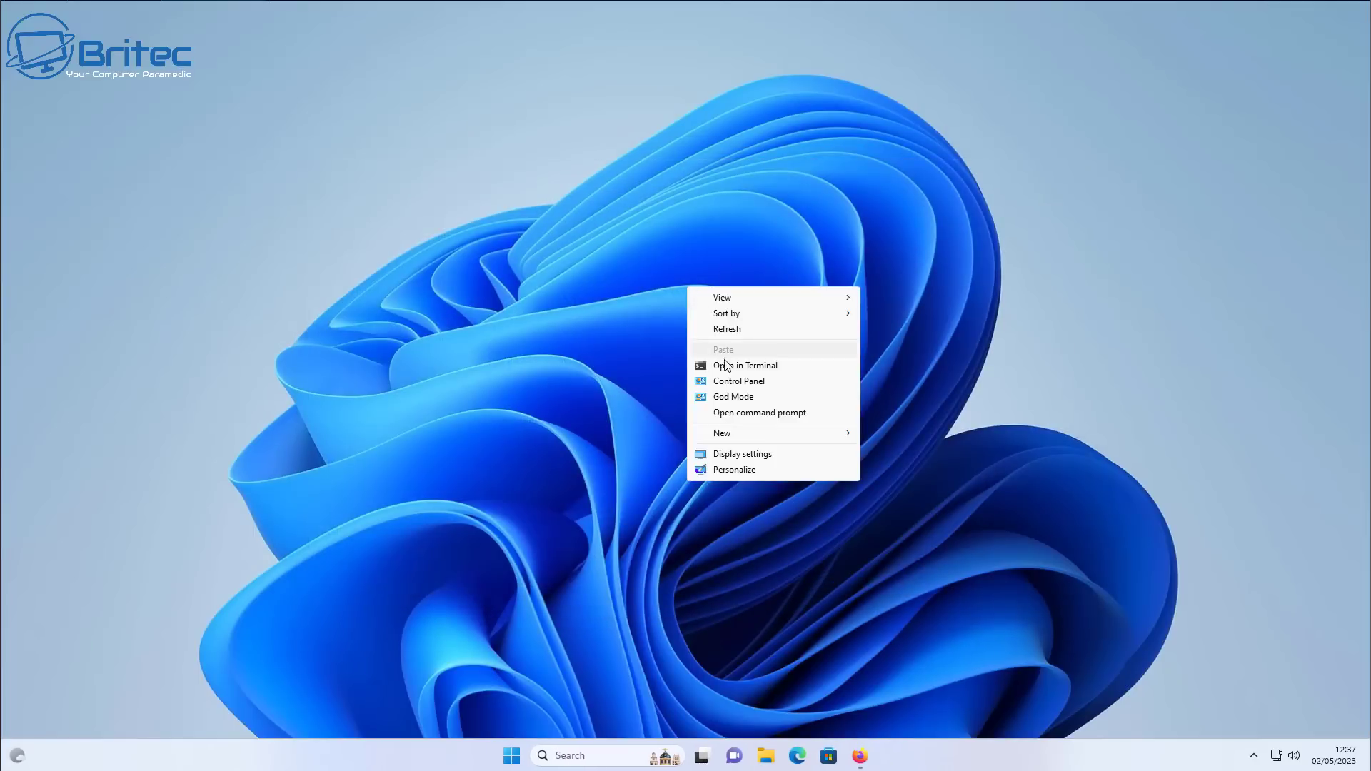
left_click(727, 396)
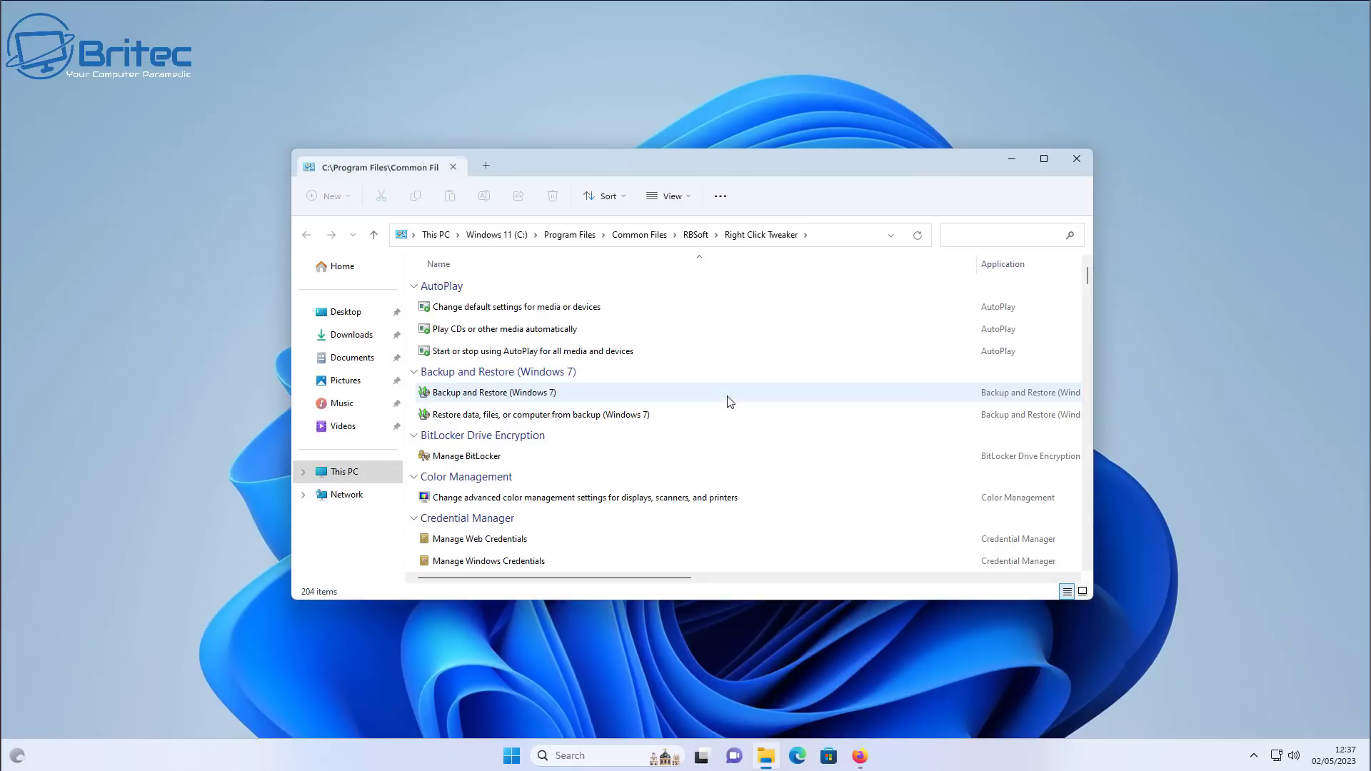
scroll(614, 360, "down", 15)
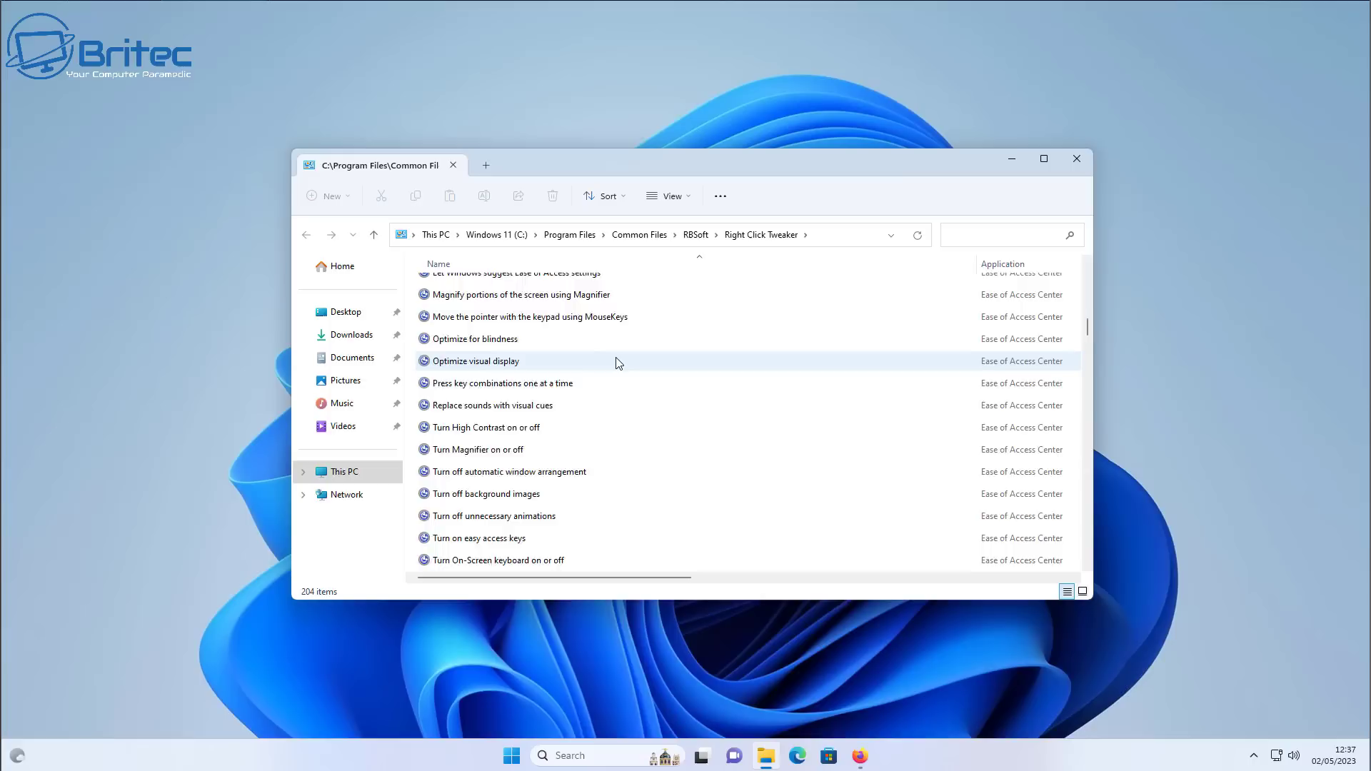
scroll(618, 363, "down", 10)
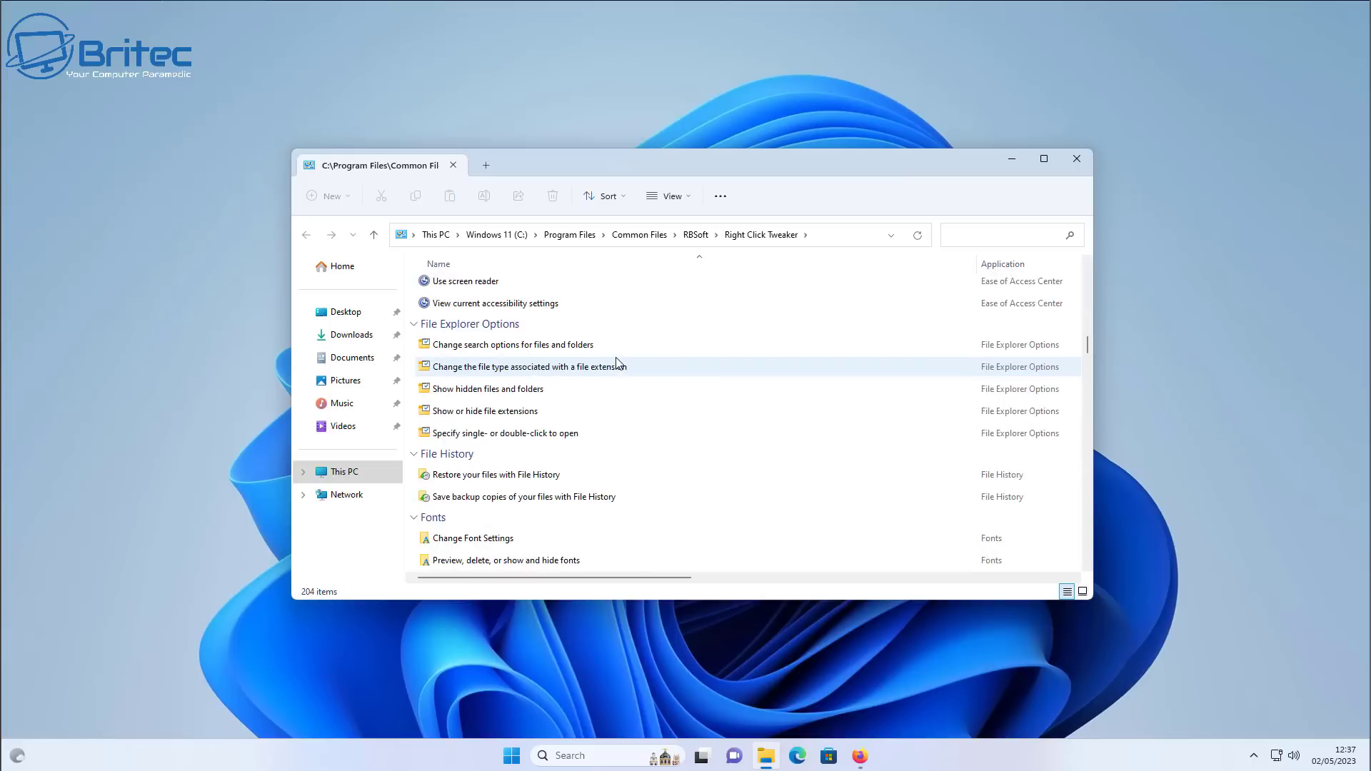
left_click(1077, 160)
right_click(626, 298)
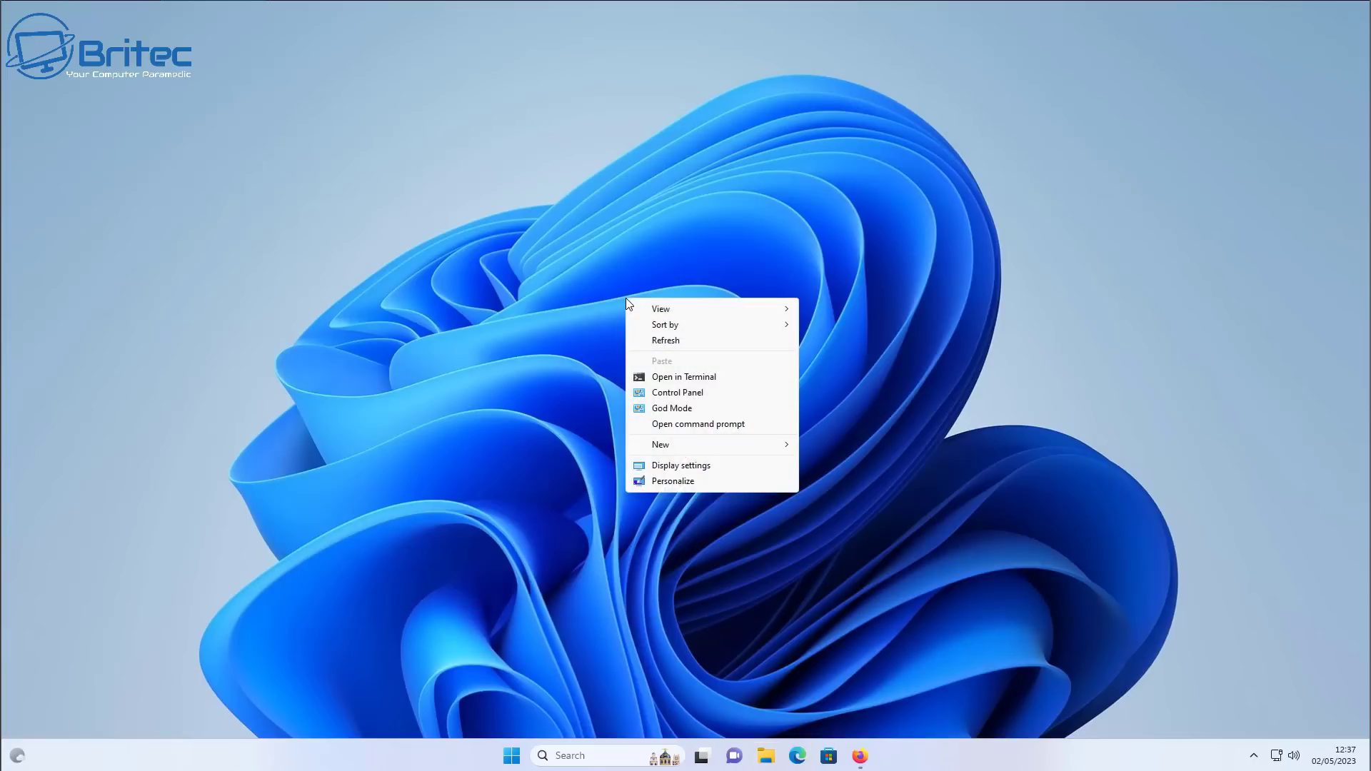
left_click(691, 425)
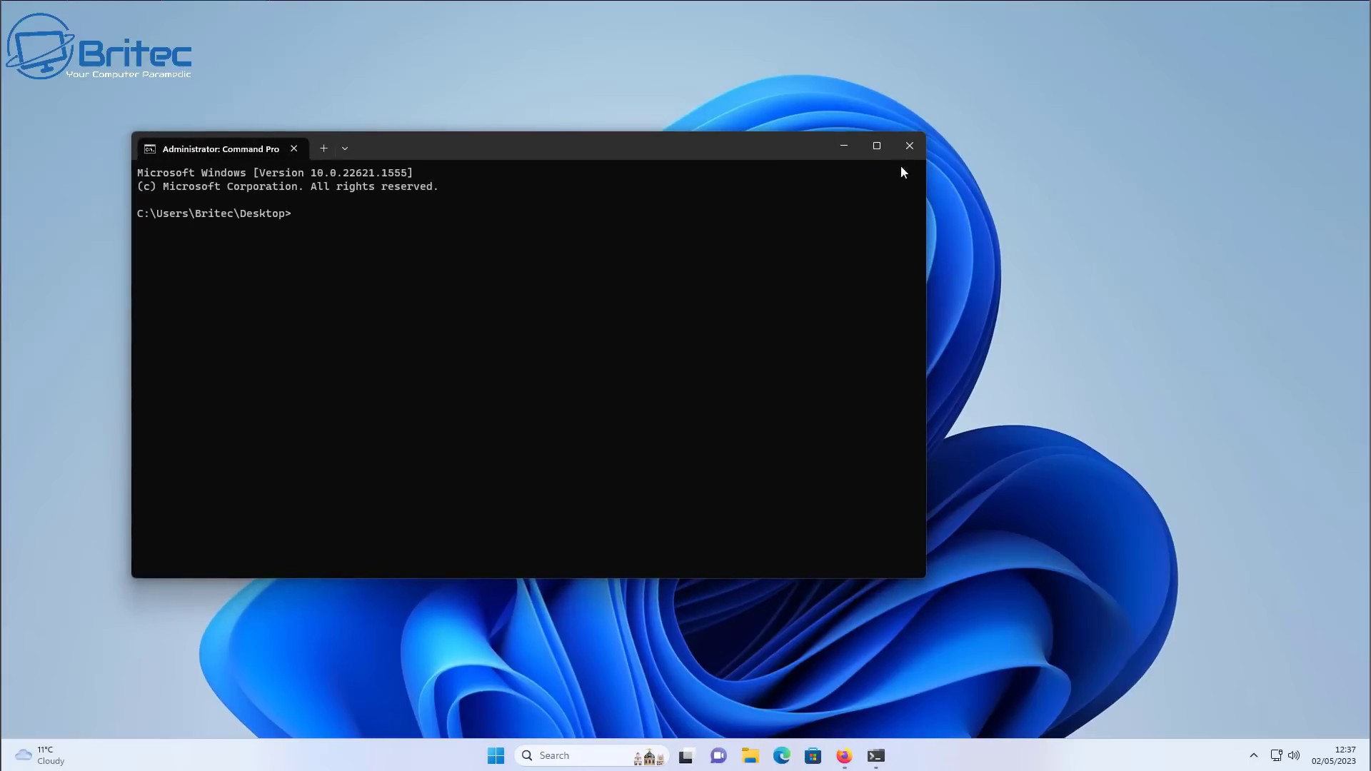
left_click(908, 152)
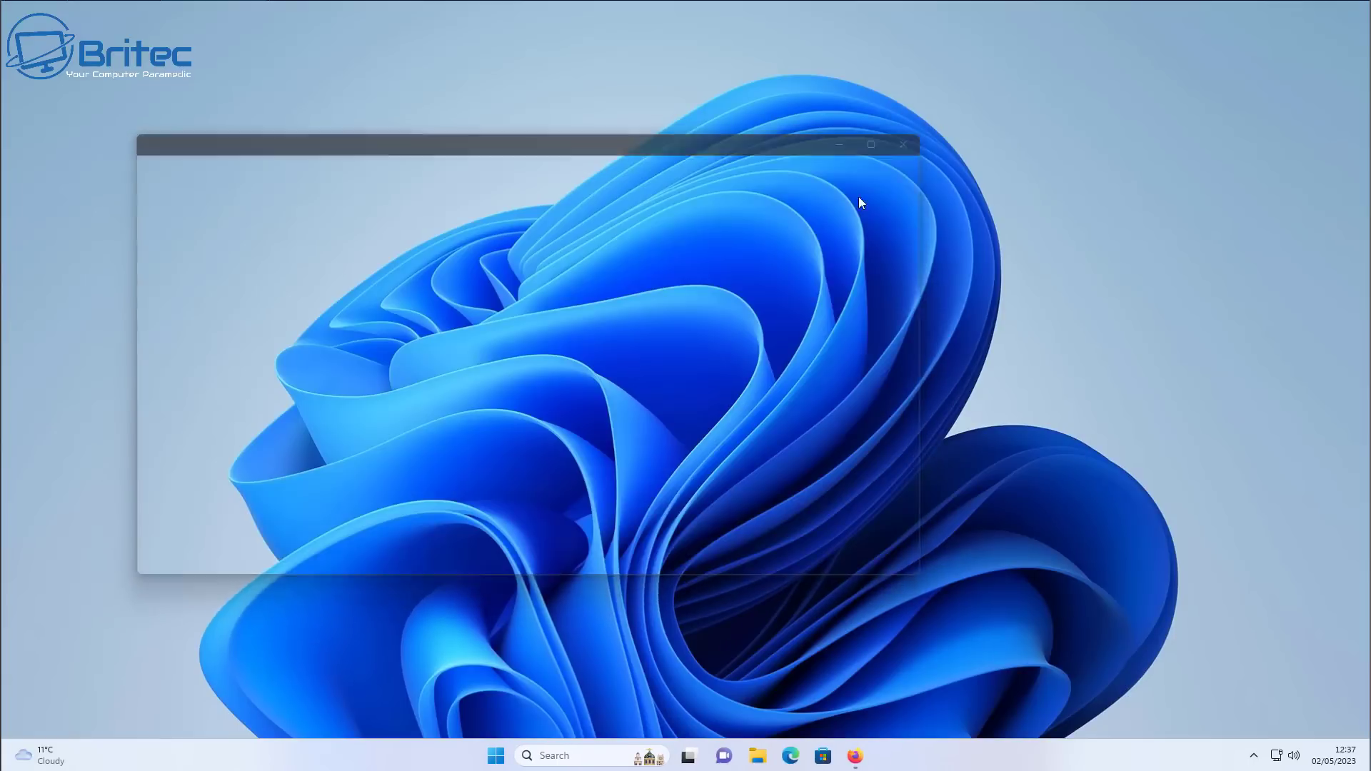
right_click(626, 317)
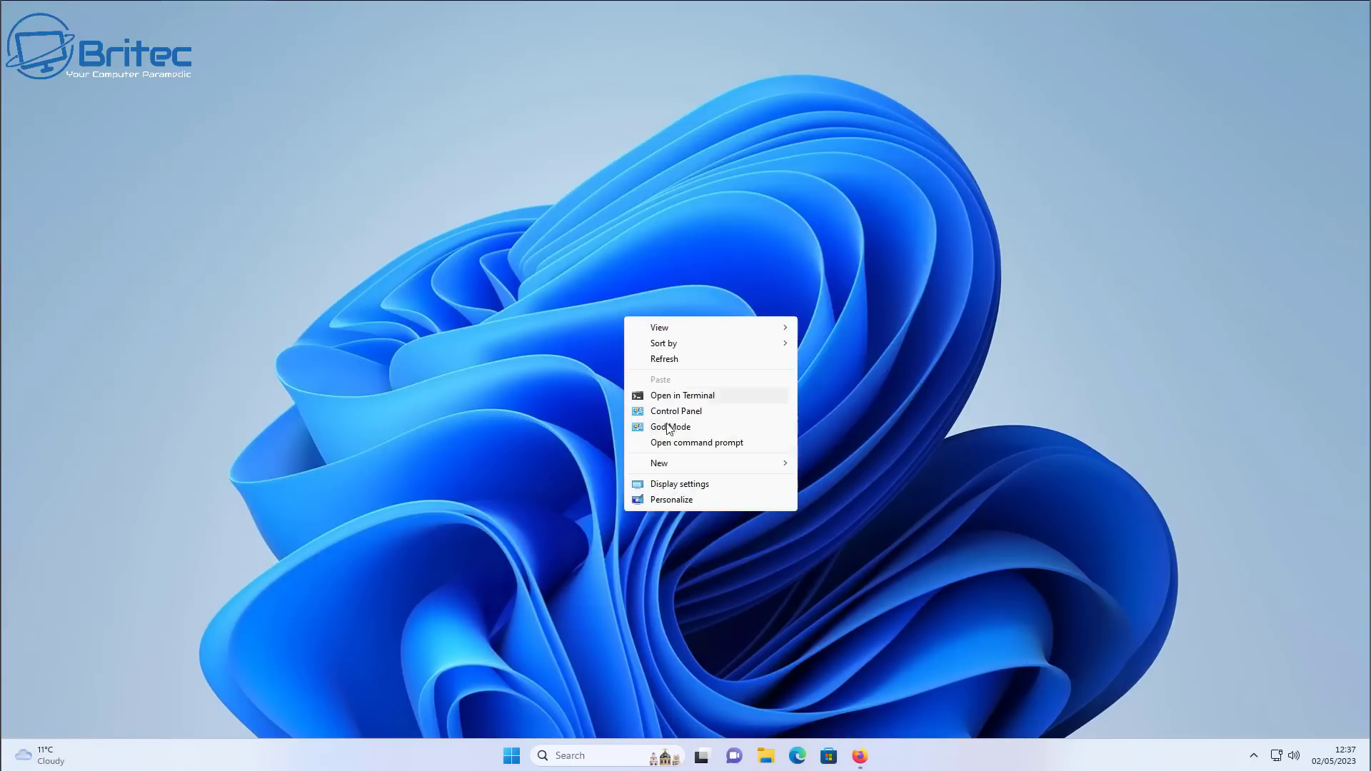
left_click(875, 327)
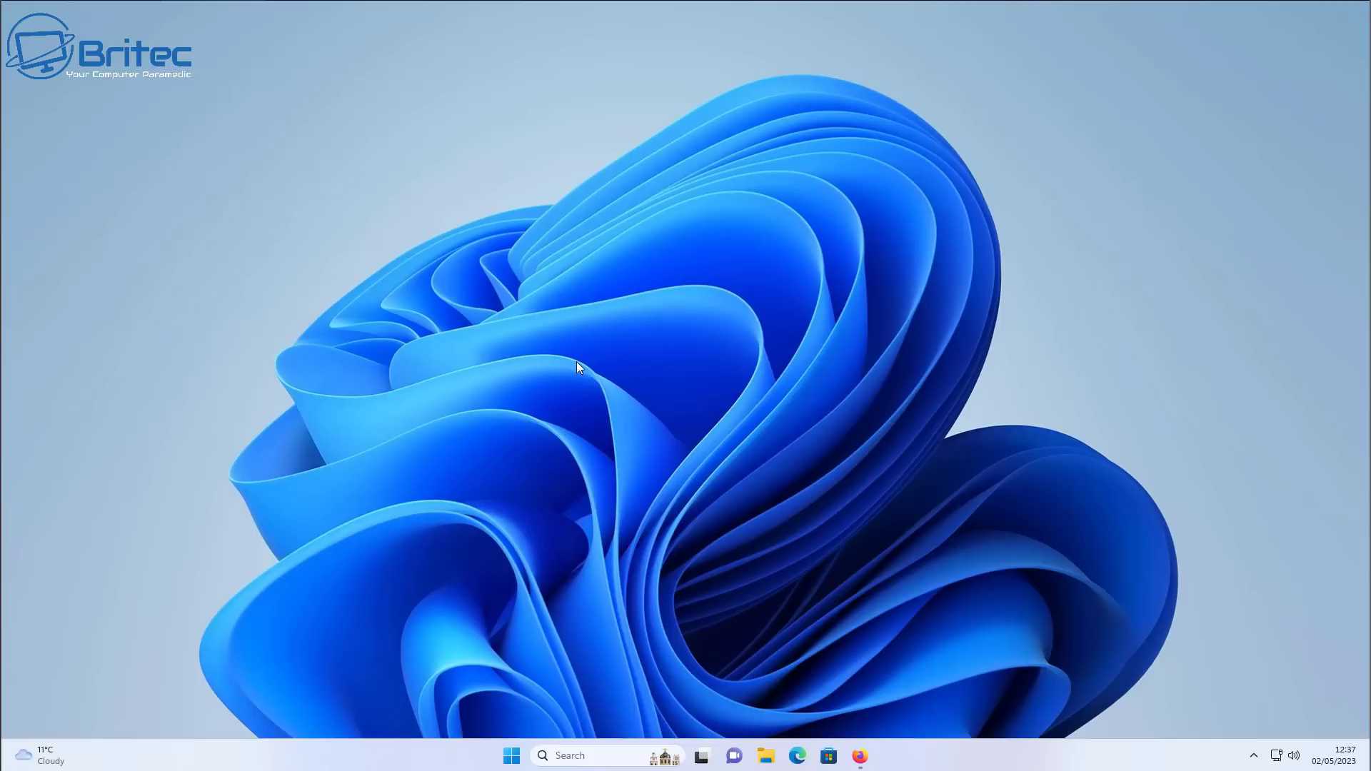